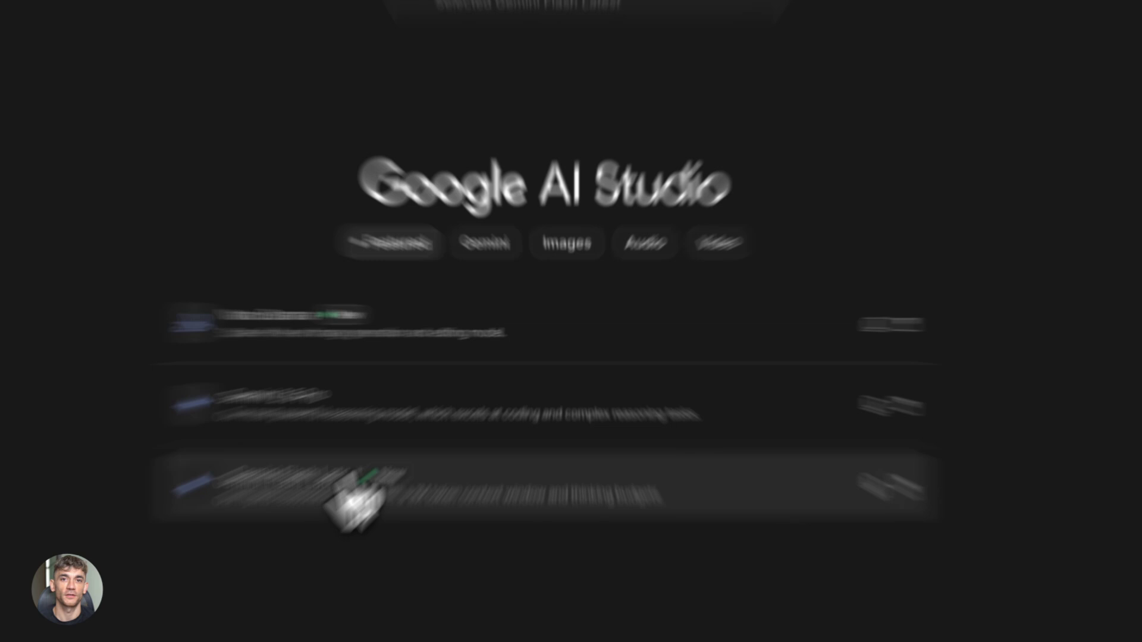
type("Hi there!")
Step: Send 'Hi there!' to Gemini Flash Latest, browse the model list, and submit the Notion-to-Linear request
key("Return")
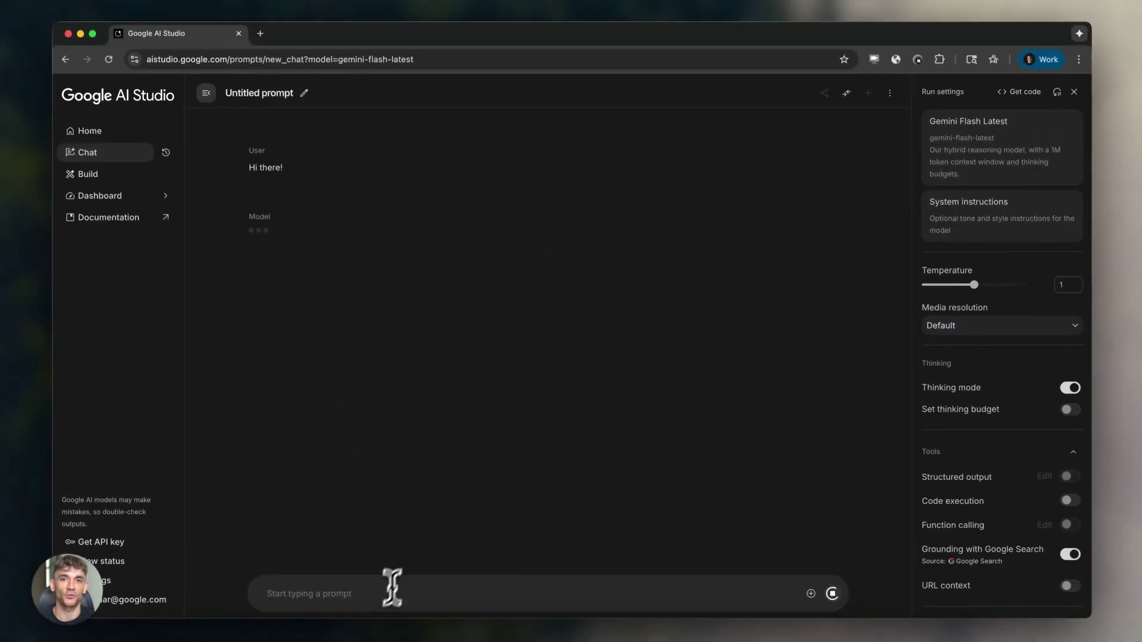
left_click(981, 161)
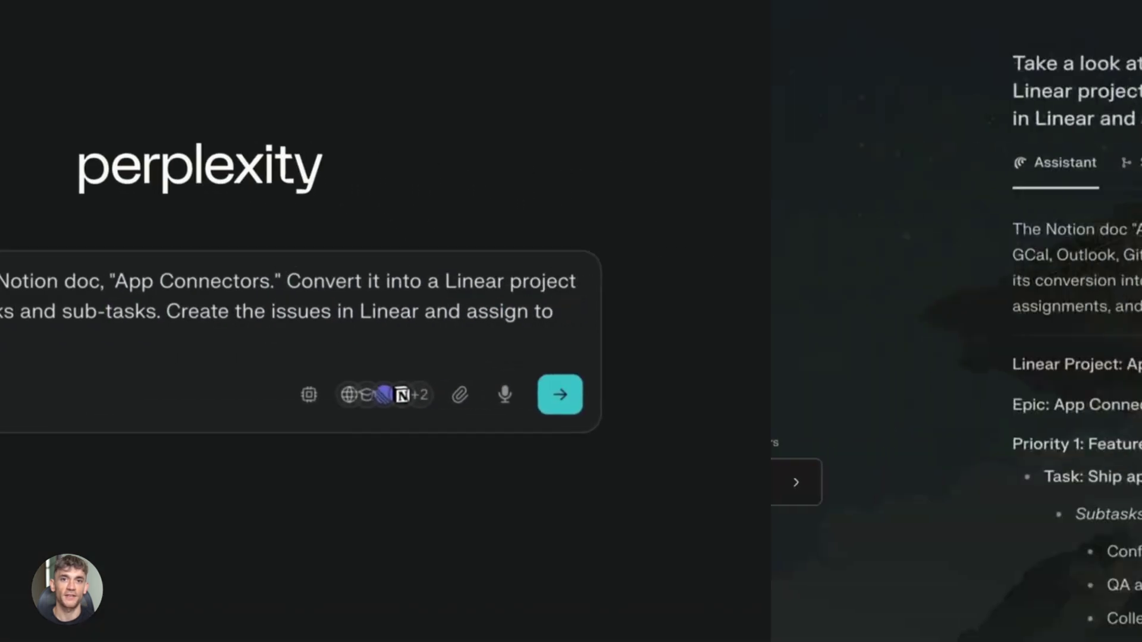
type(" the right people.")
key("Return")
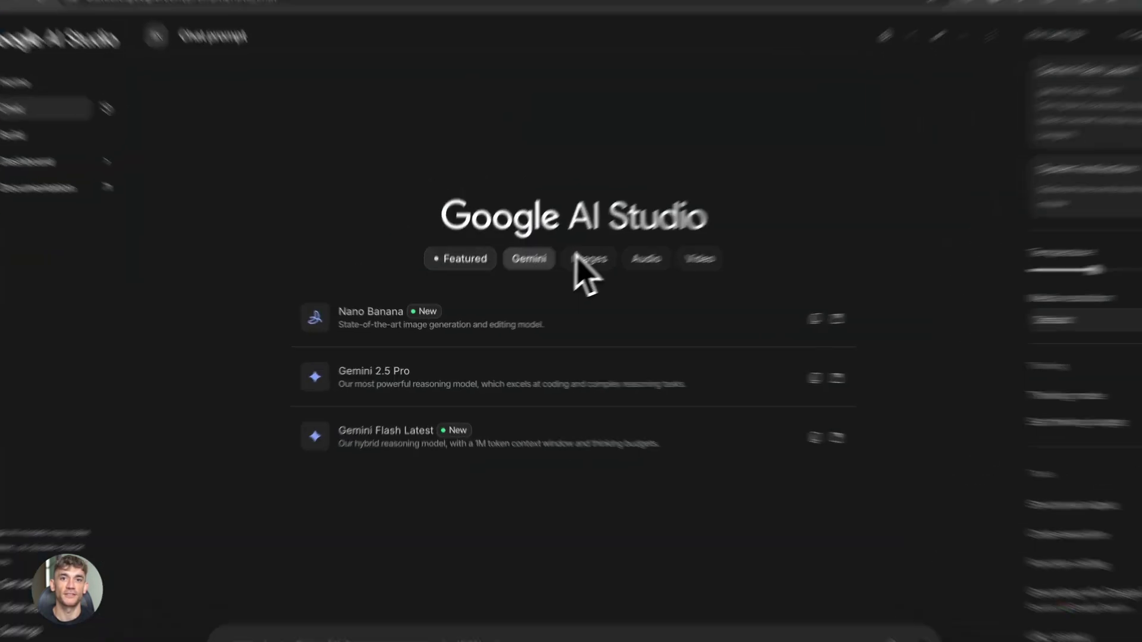
Step: Start a Gemini Flash Latest chat from the Featured models and send 'Hi there!'
left_click(560, 277)
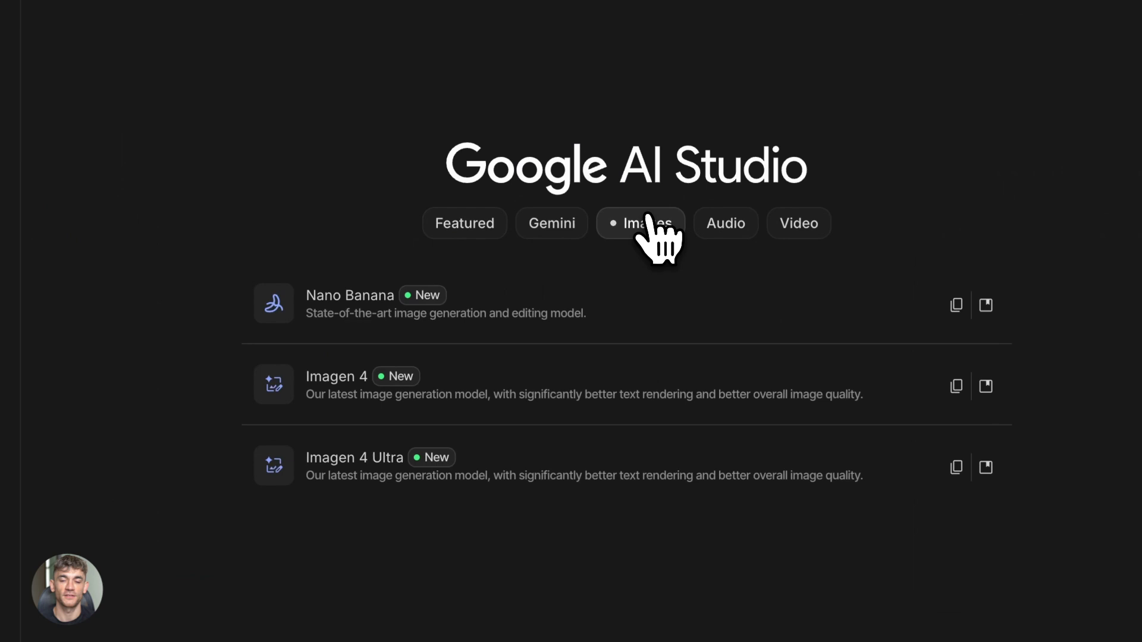
left_click(462, 230)
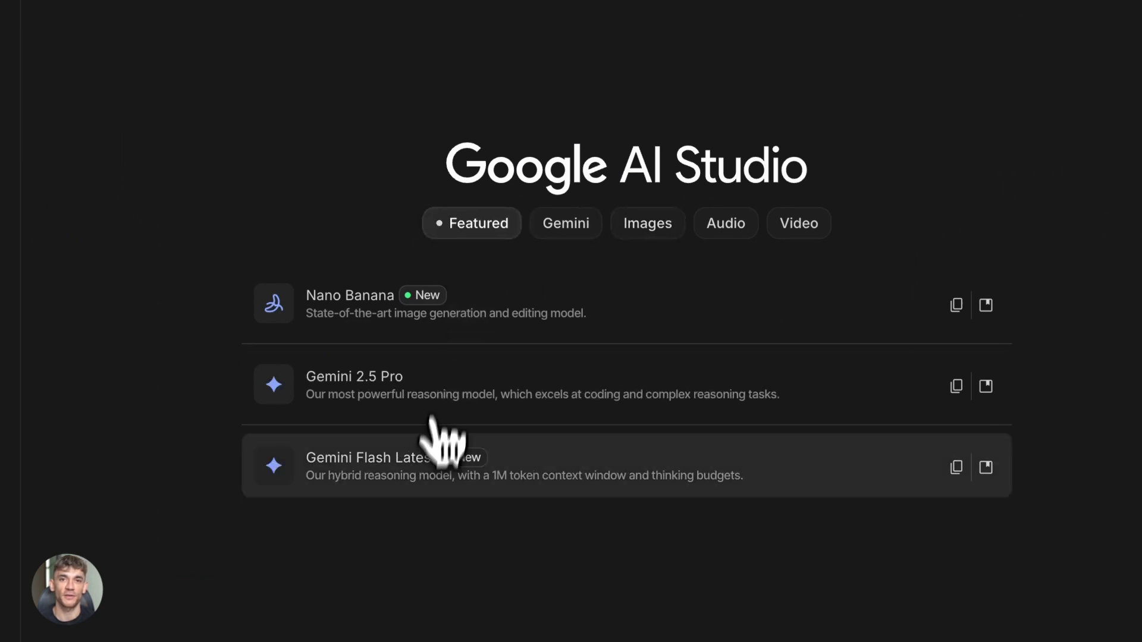
left_click(449, 446)
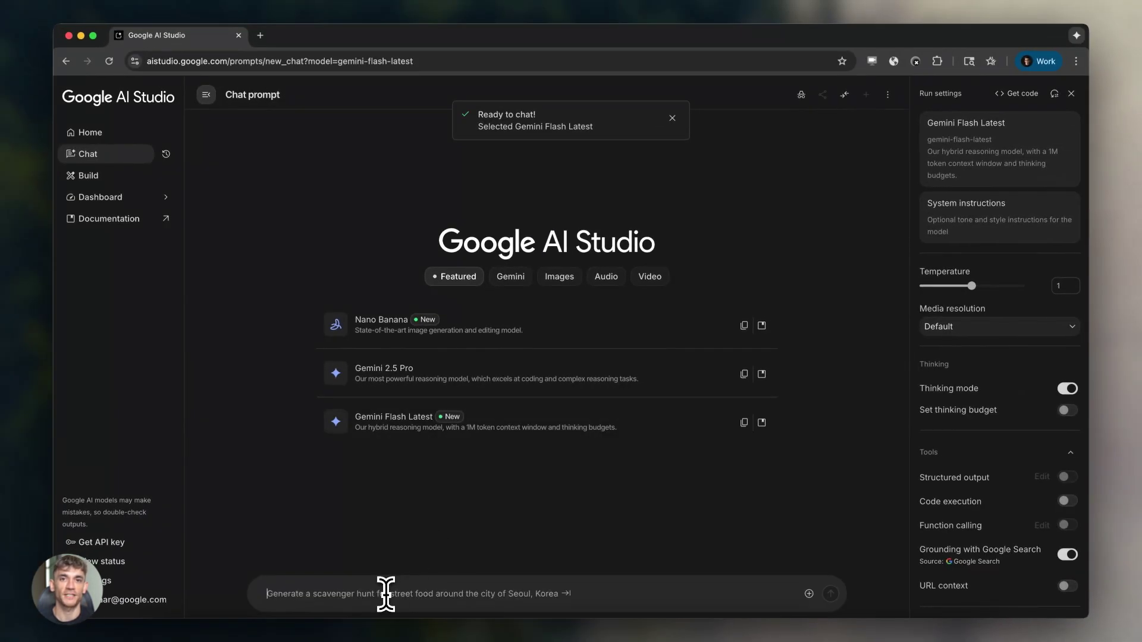
type("Hi there!")
key("Return")
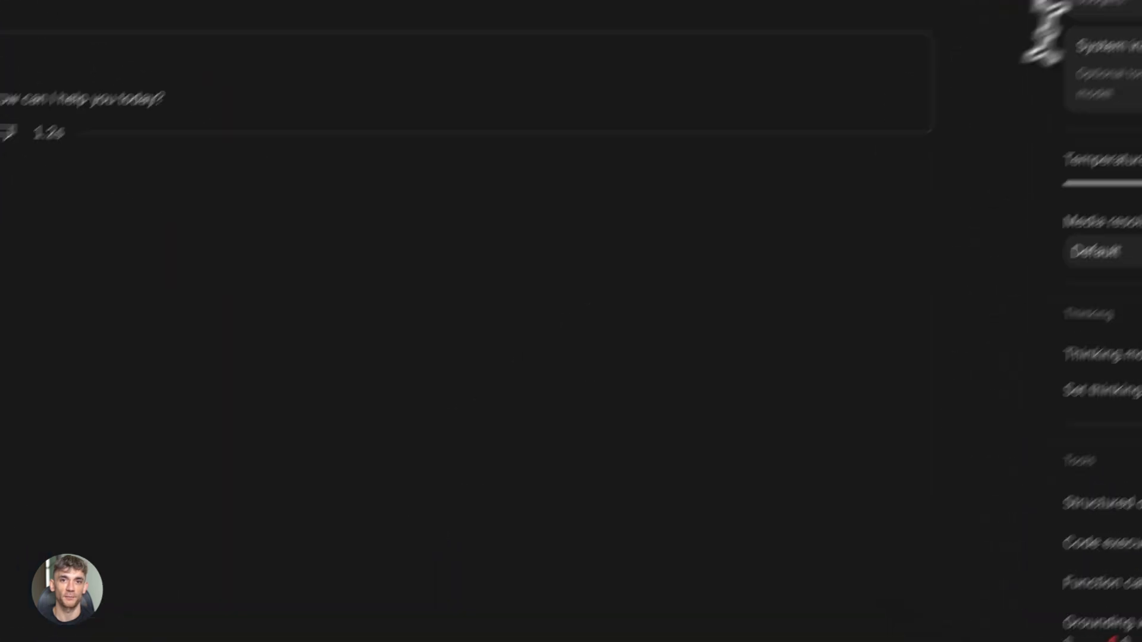
Step: Switch the session to Imagen 4 from the Images models and confirm a new chat
left_click(980, 160)
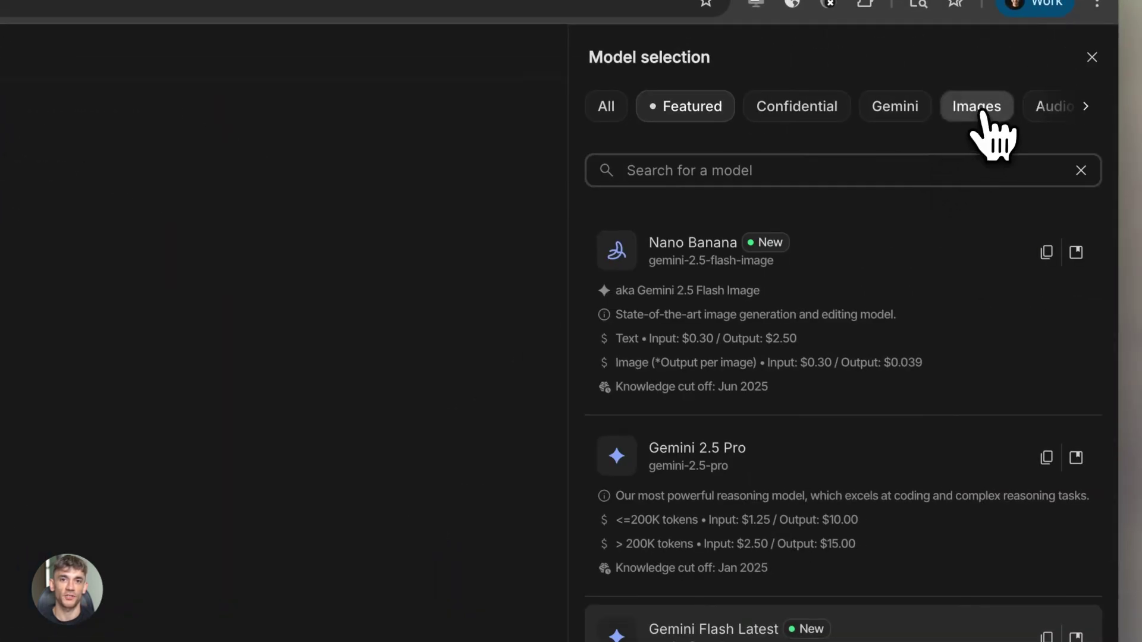
left_click(987, 109)
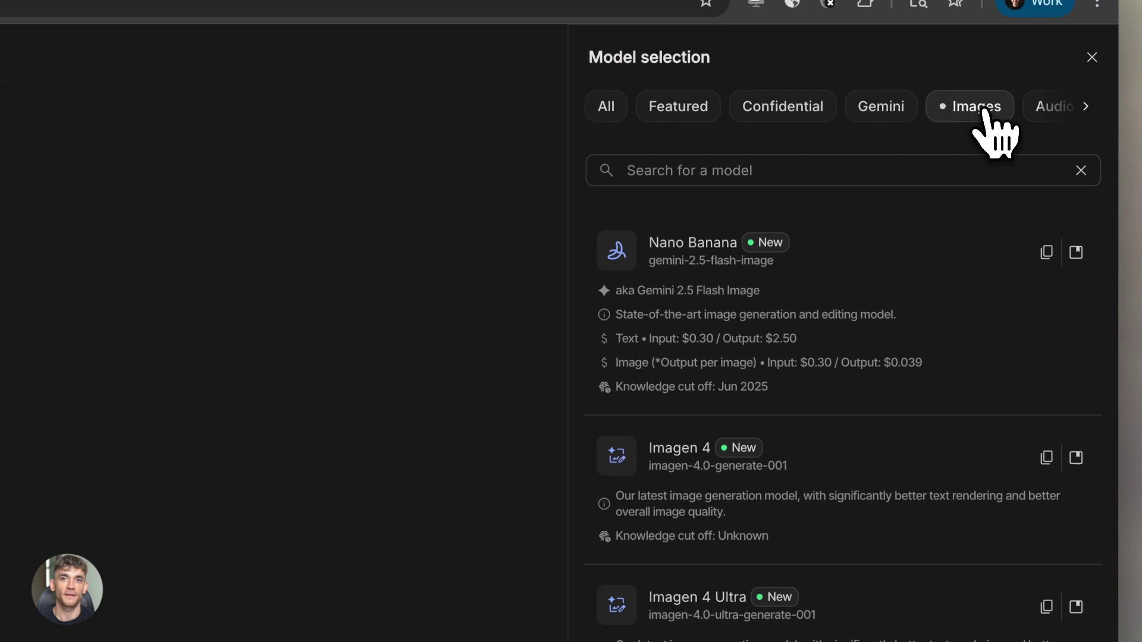
left_click(848, 490)
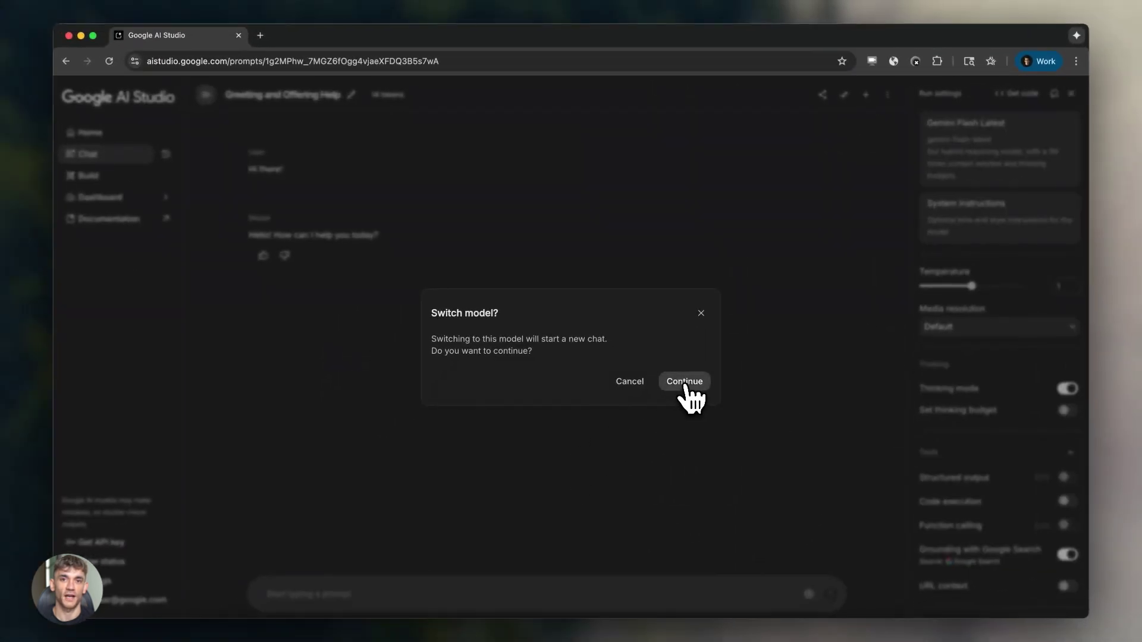
left_click(685, 383)
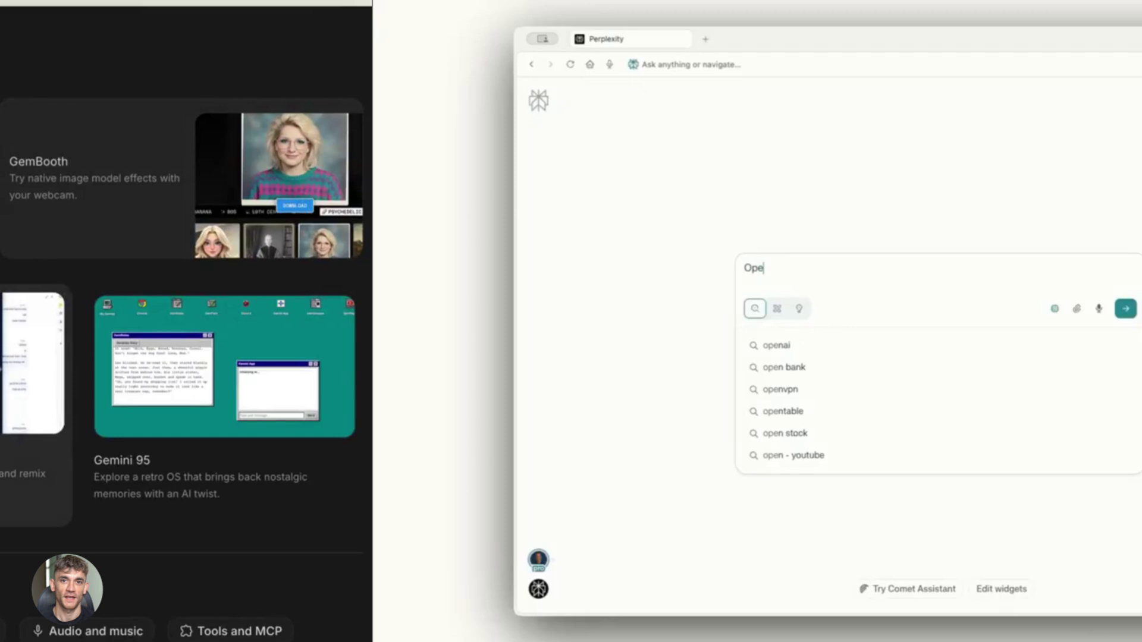
type("n readwise and search for any saved highlights from S")
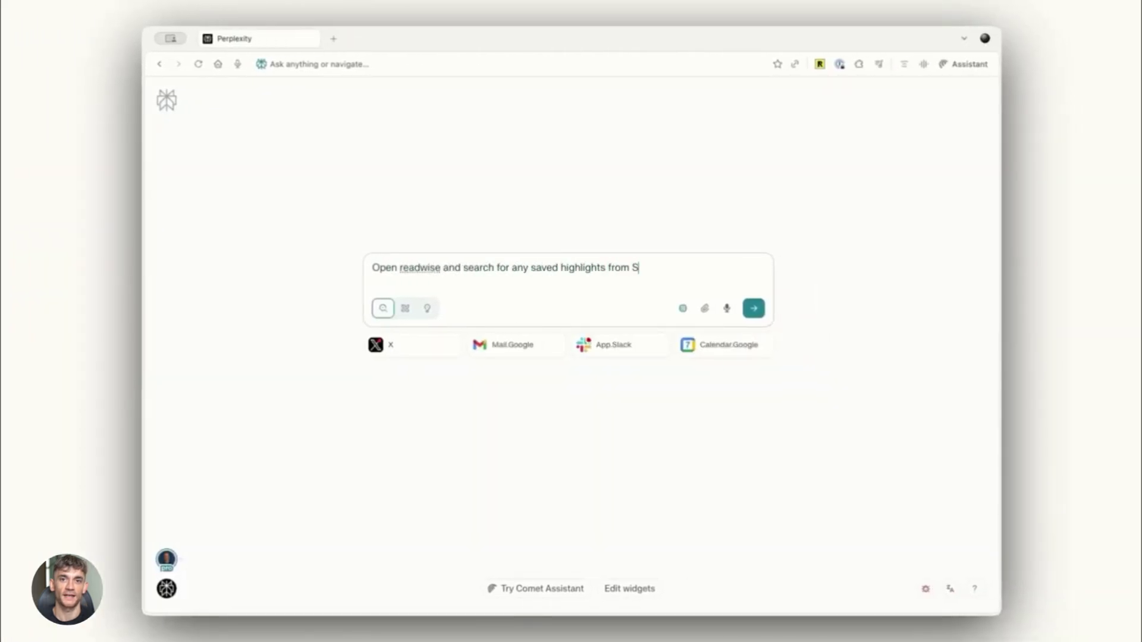
type("y")
Step: Save Steve Jobs' product-philosophy highlights from Readwise to Roam's Resources + Highlights page, then view Roam
key("Return")
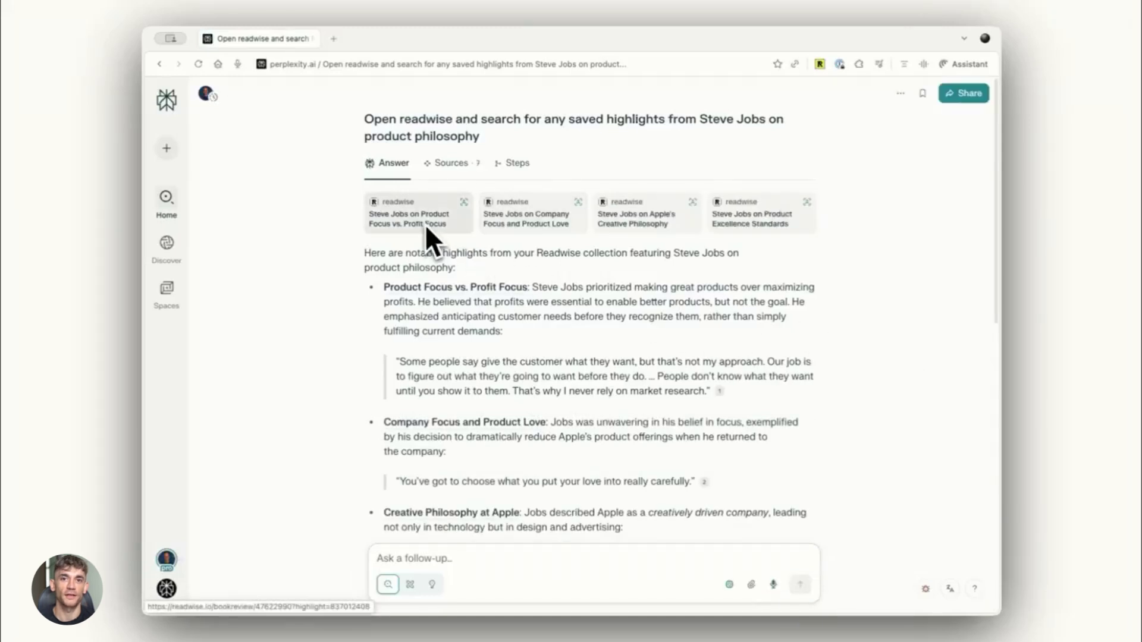
scroll(871, 325, "down", 1)
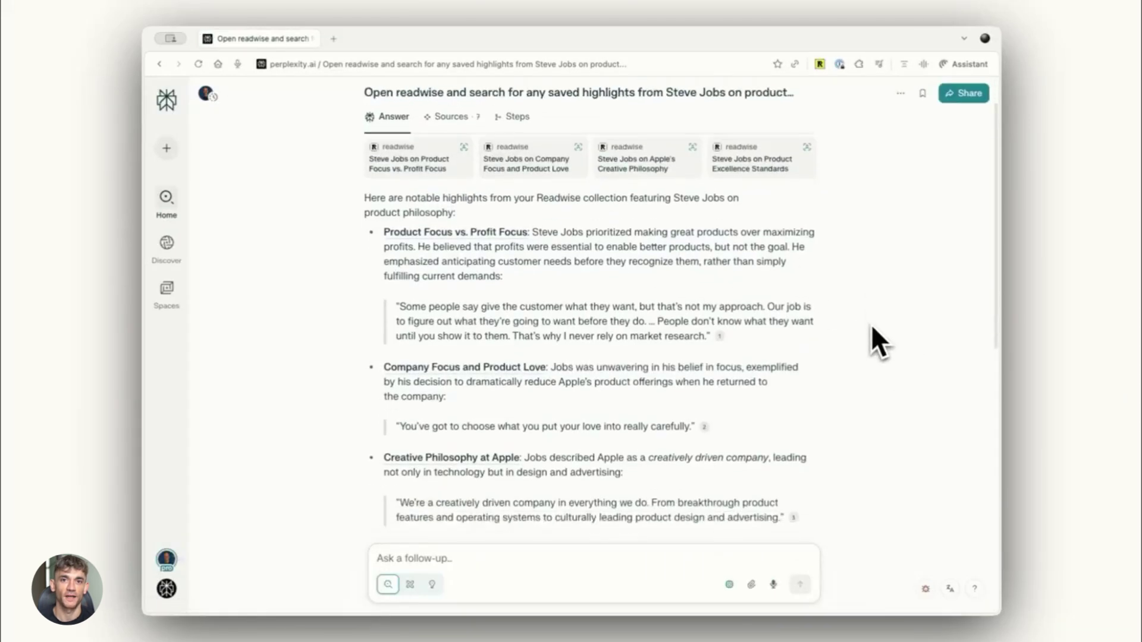
scroll(871, 325, "down", 1)
scroll(872, 328, "down", 2)
scroll(872, 327, "down", 1)
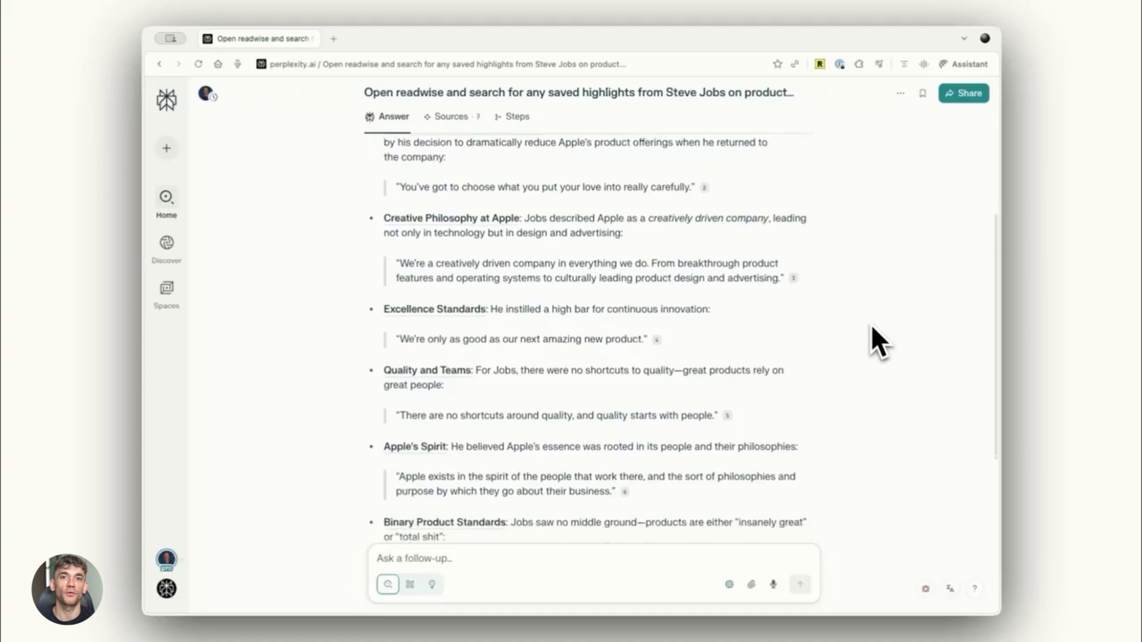
scroll(871, 326, "down", 1)
scroll(871, 326, "down", 2)
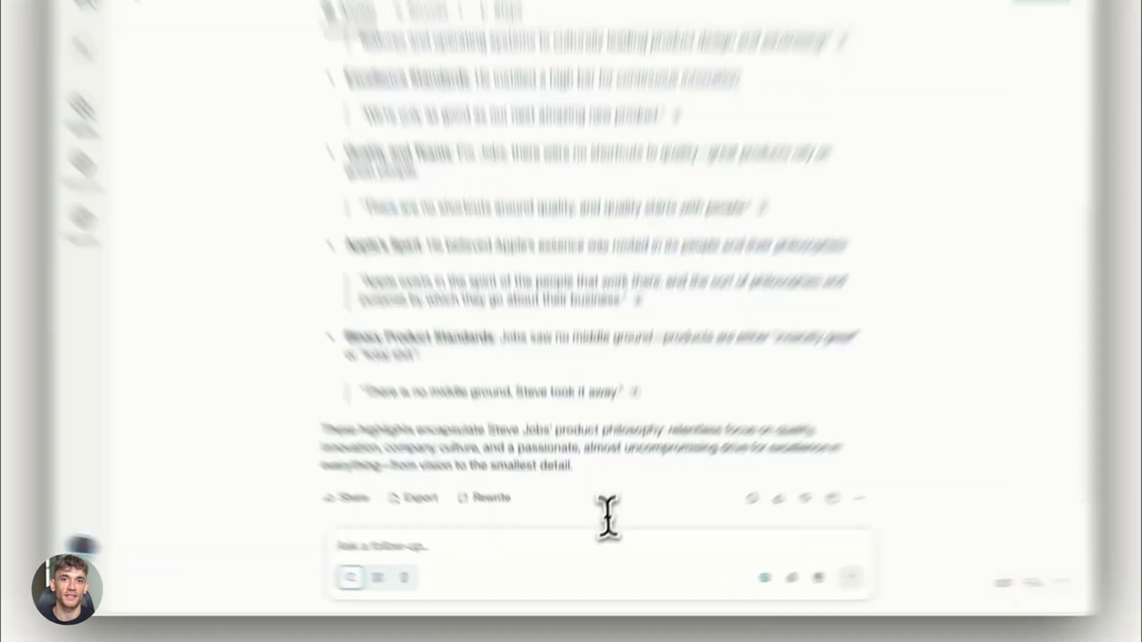
left_click(565, 558)
type("Great! Can you take these highlights and add them")
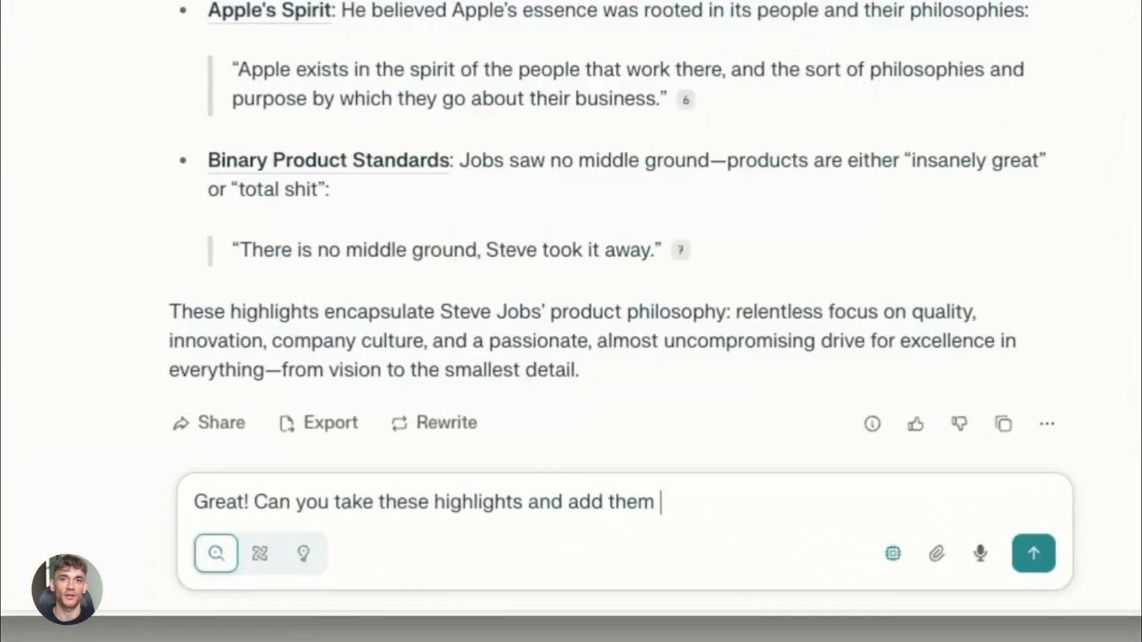
type("sources page?")
key("Return")
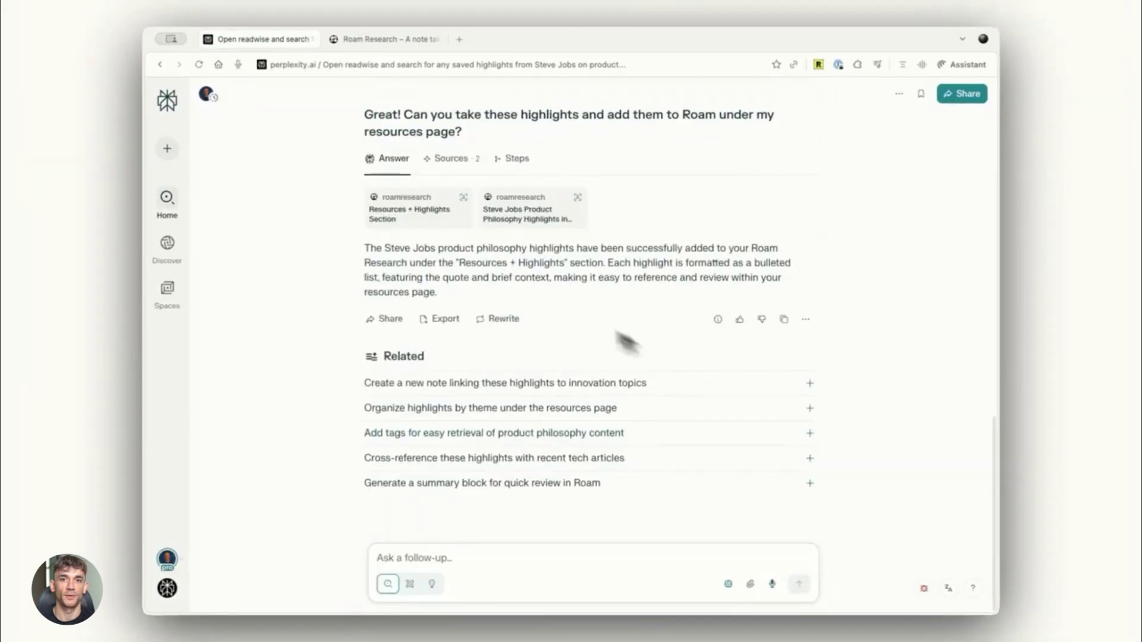
left_click(408, 217)
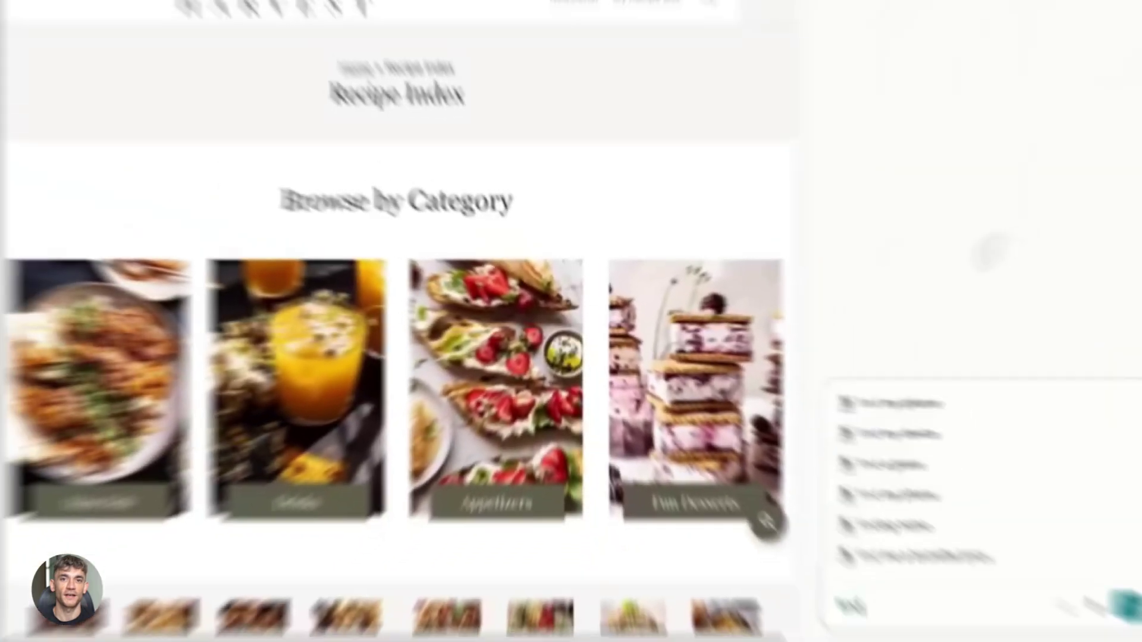
type("nner recipe from this page t")
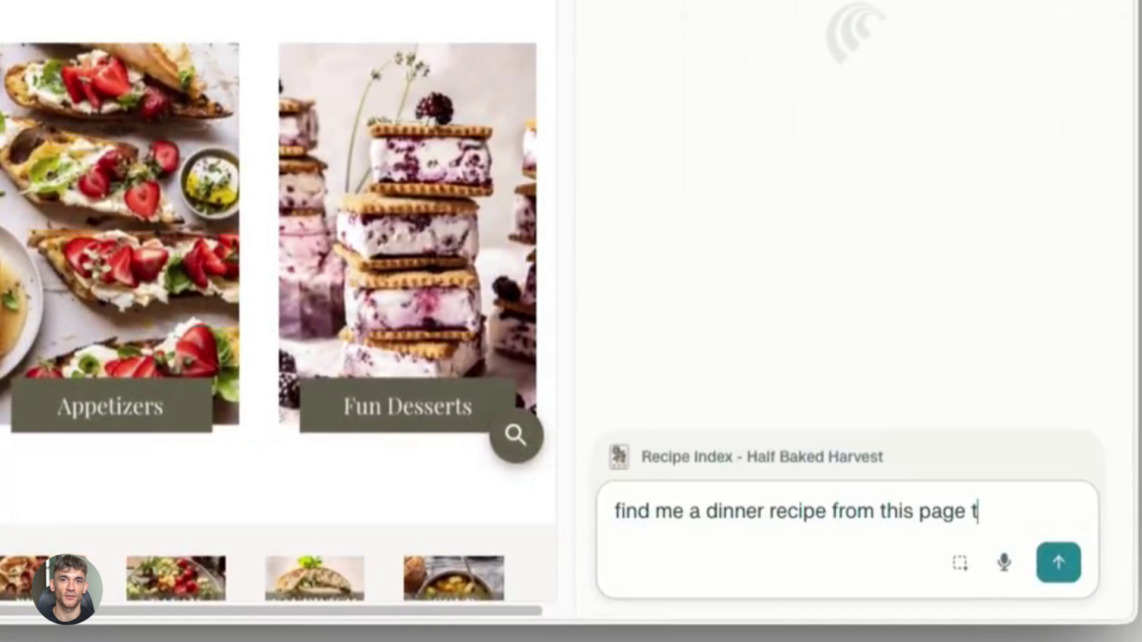
type("hat works with my families food")
Step: Request a dinner recipe from the recipe index, then create and name the /deinfluence-me shortcut
key("Return")
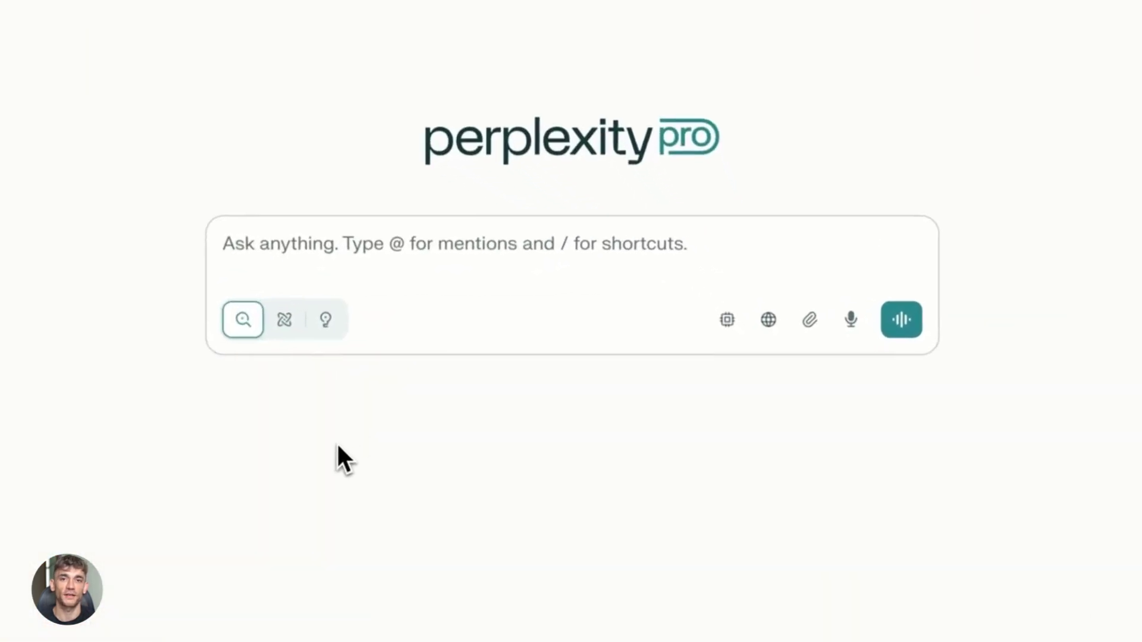
type("/")
left_click(381, 522)
type("Analyze this product and")
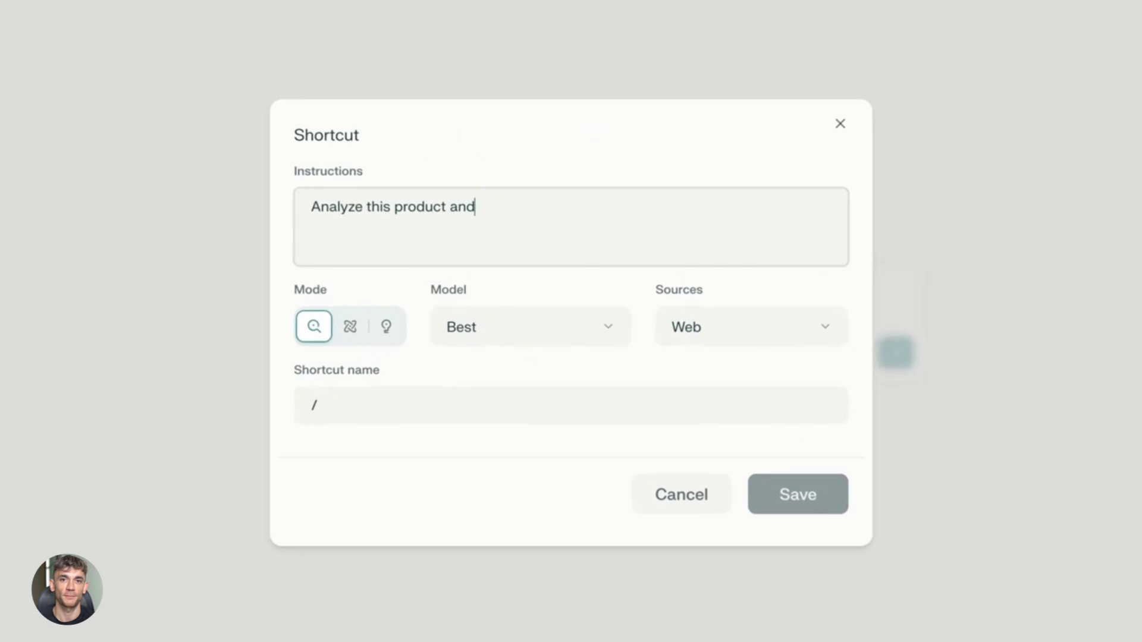
type(" search for a real, unbiased assessment on the quality of the product or argu")
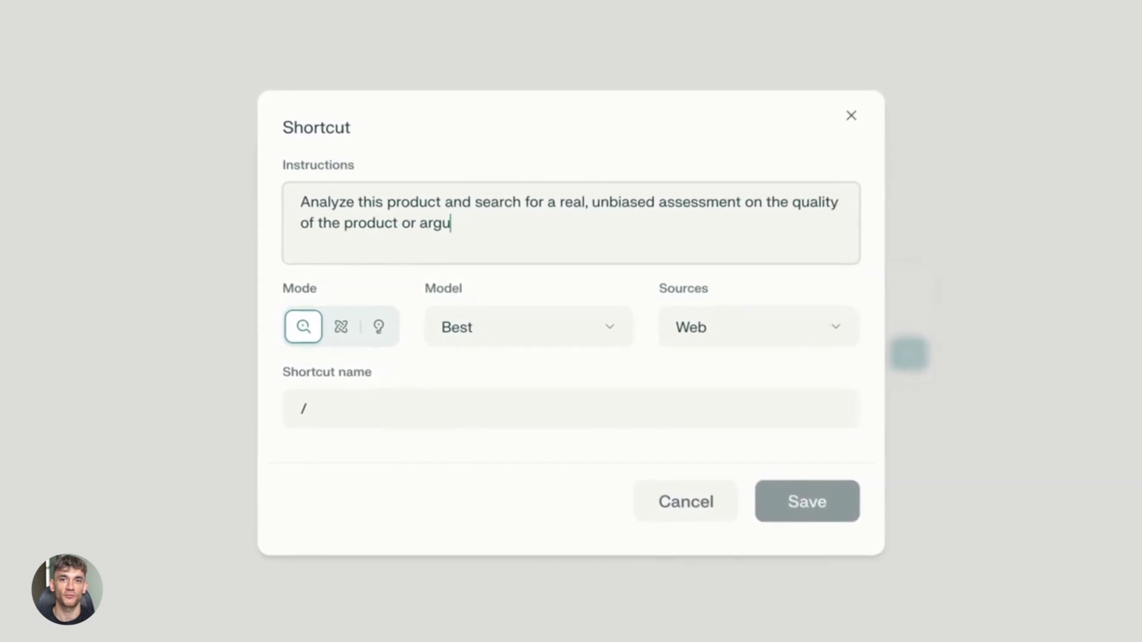
type("ment. Look beyond influencer and marketing hype and give me real, non-spon")
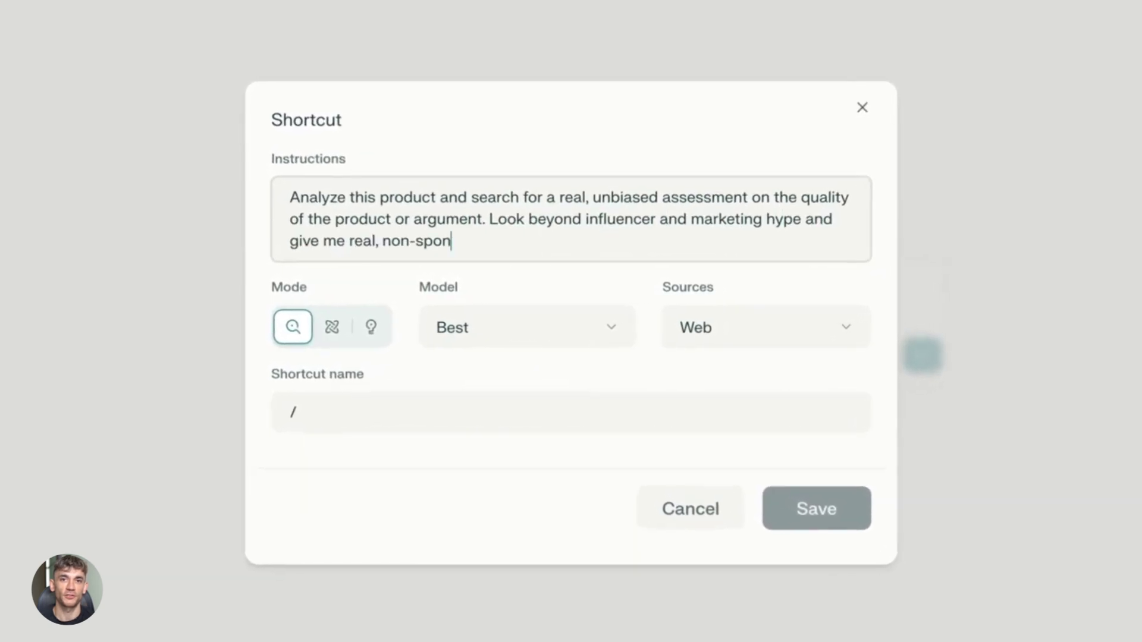
type("sored human testimonials. List potential downside")
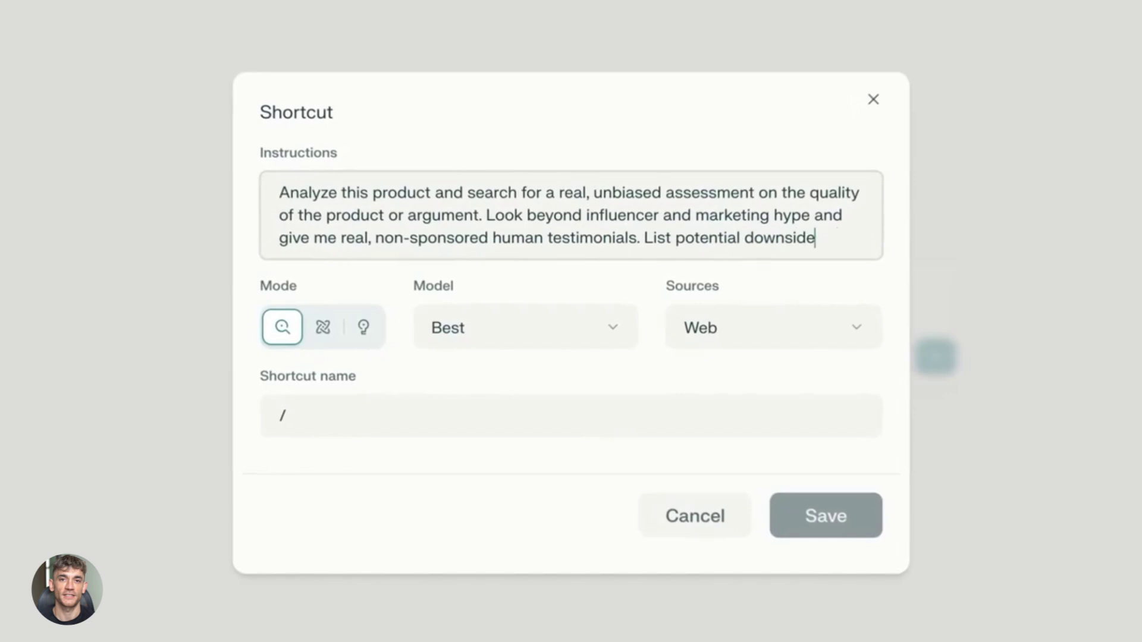
type("s or alternatives.")
left_click(453, 437)
type("deinflu")
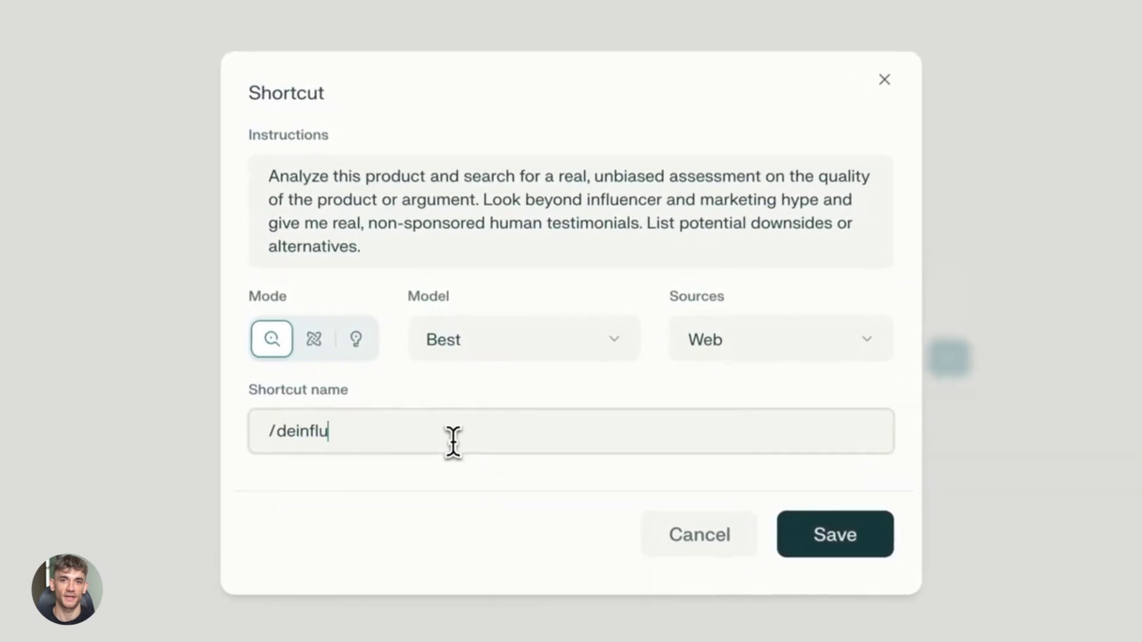
type("ence-me")
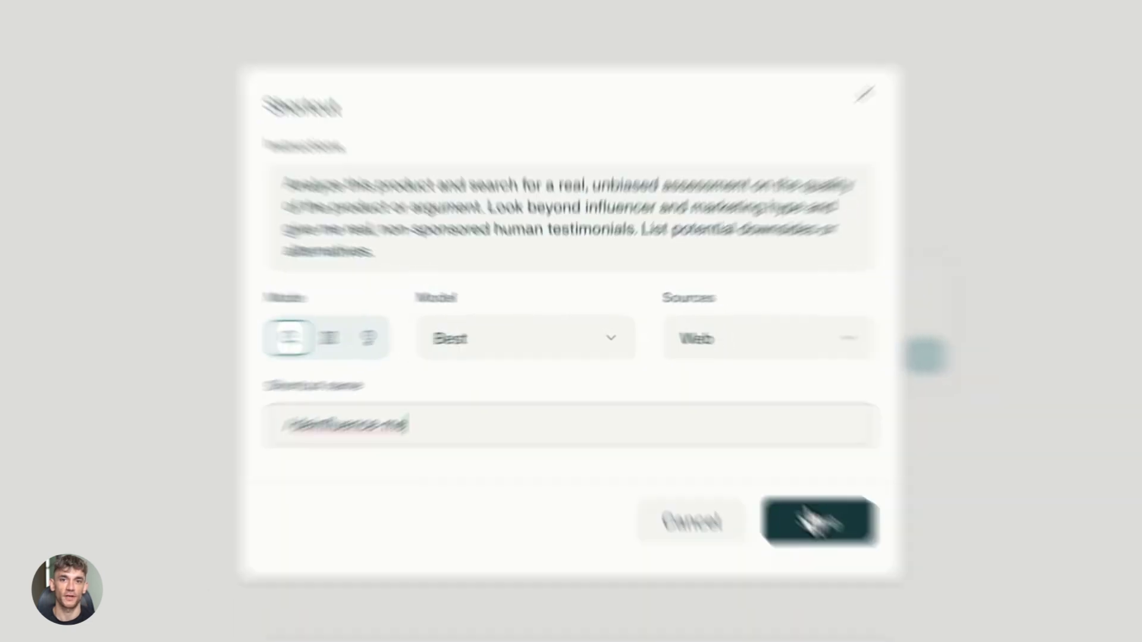
type(" are some supplements you recommend based on what you know about me?")
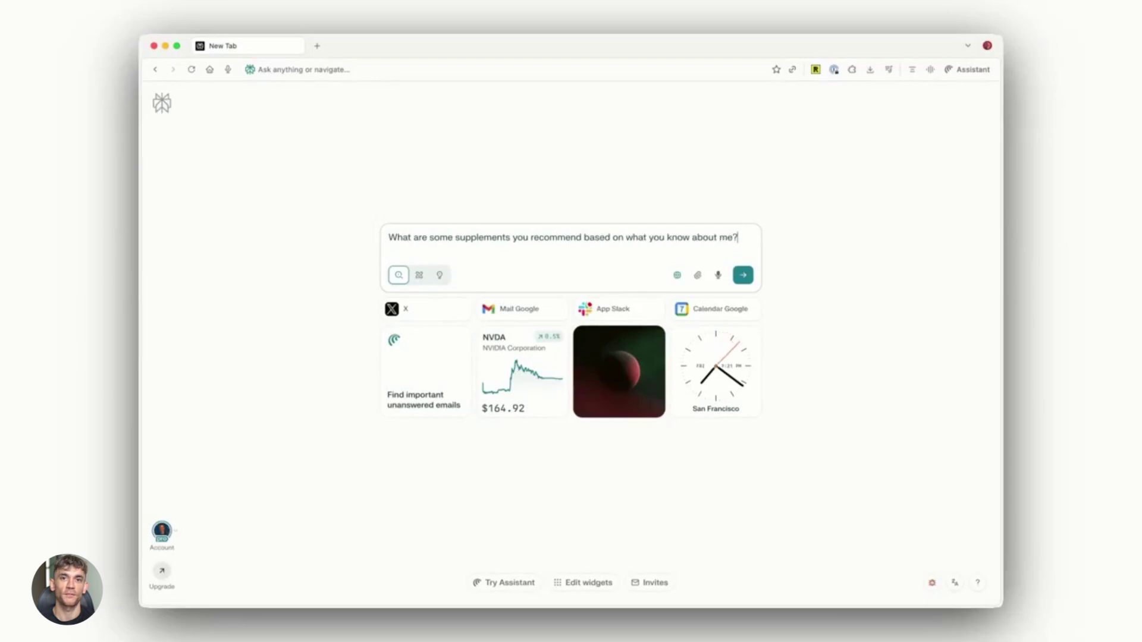
Step: Ask Comet for supplement picks from people you follow, specific brands, and adding some to Amazon's cart
key("Return")
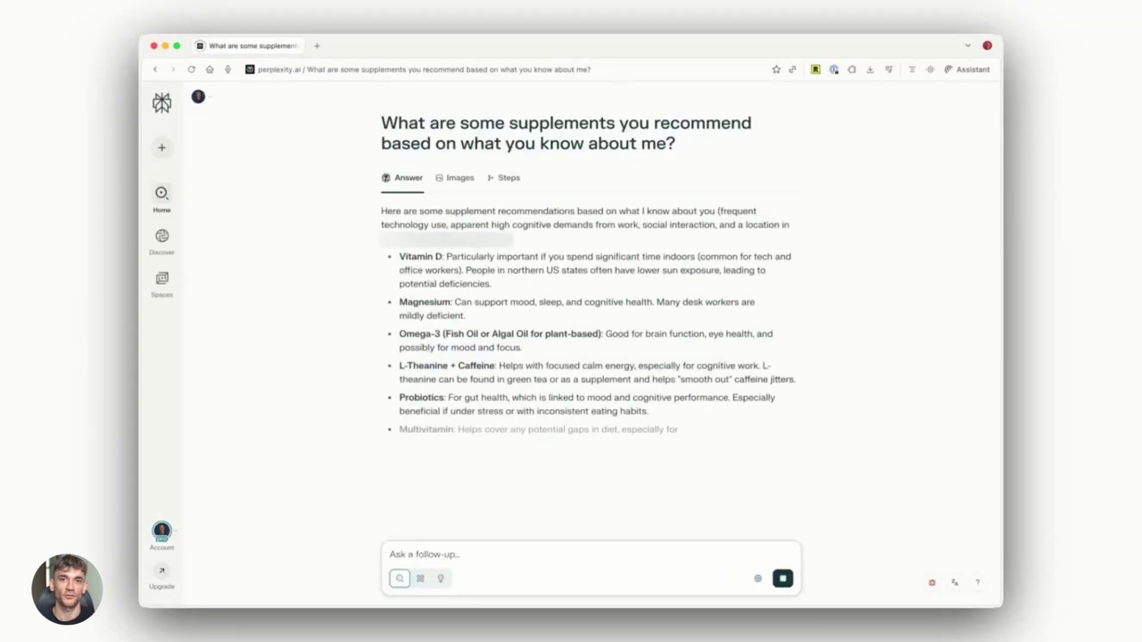
type("okay, does anyone I follow recommend any of these?")
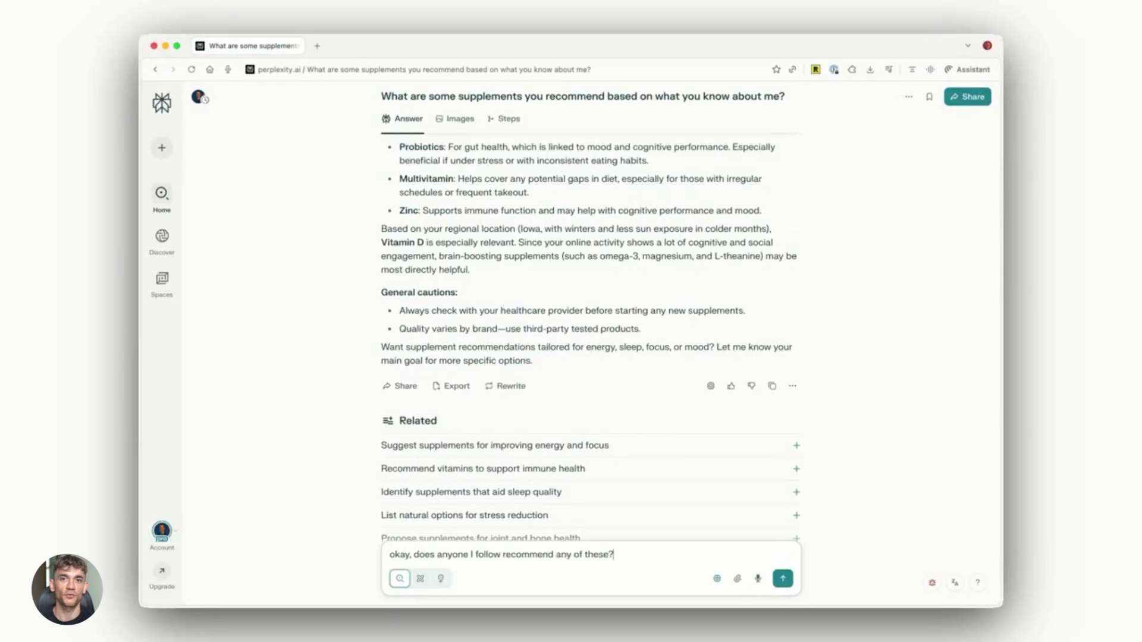
key("Return")
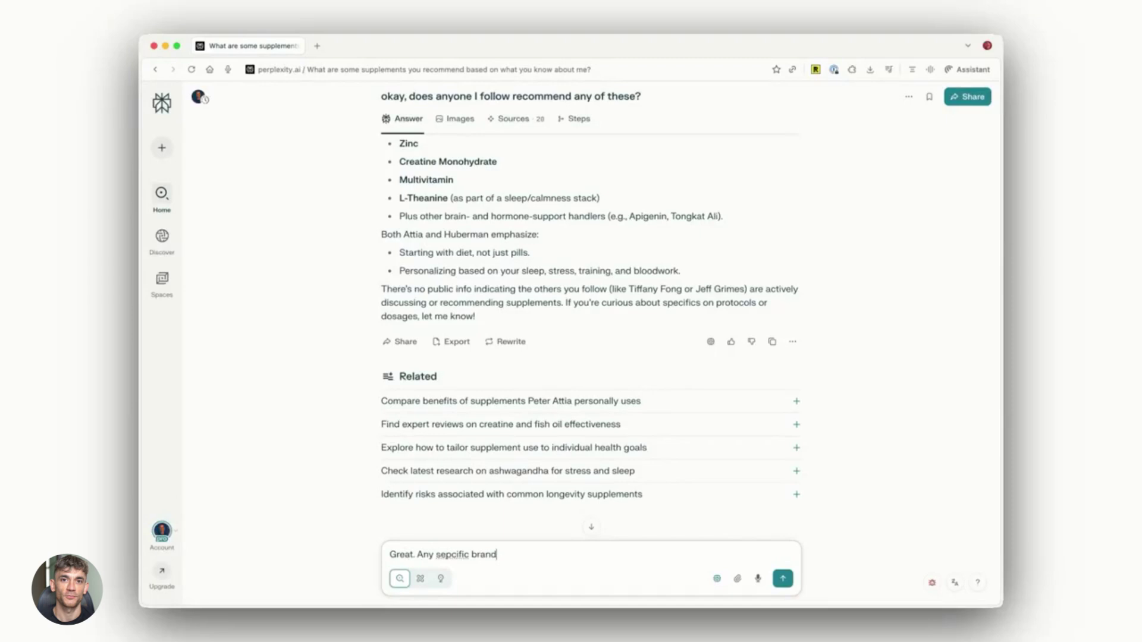
type("s I should take?")
key("Return")
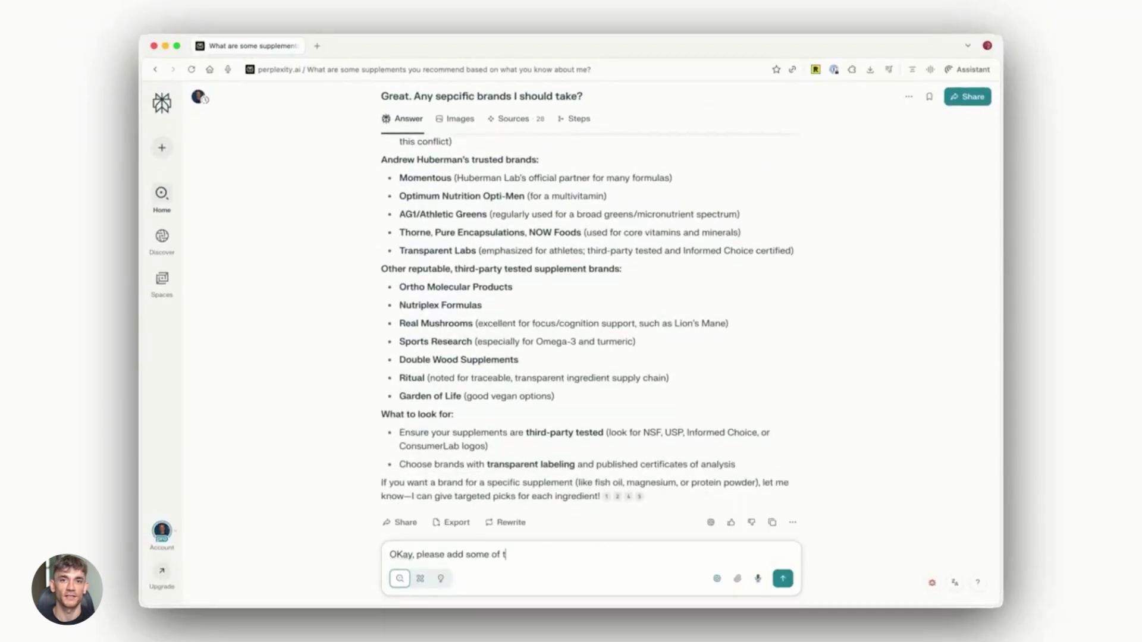
type("rt")
key("Return")
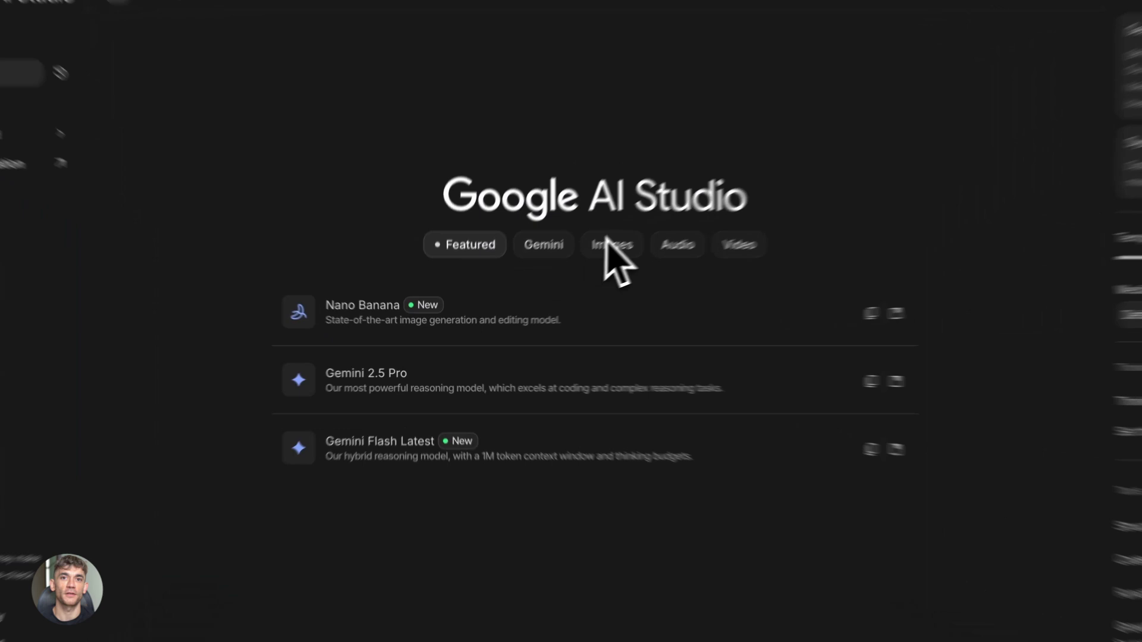
Step: Start a Gemini Flash Latest chat from the Featured models
left_click(561, 276)
left_click(464, 227)
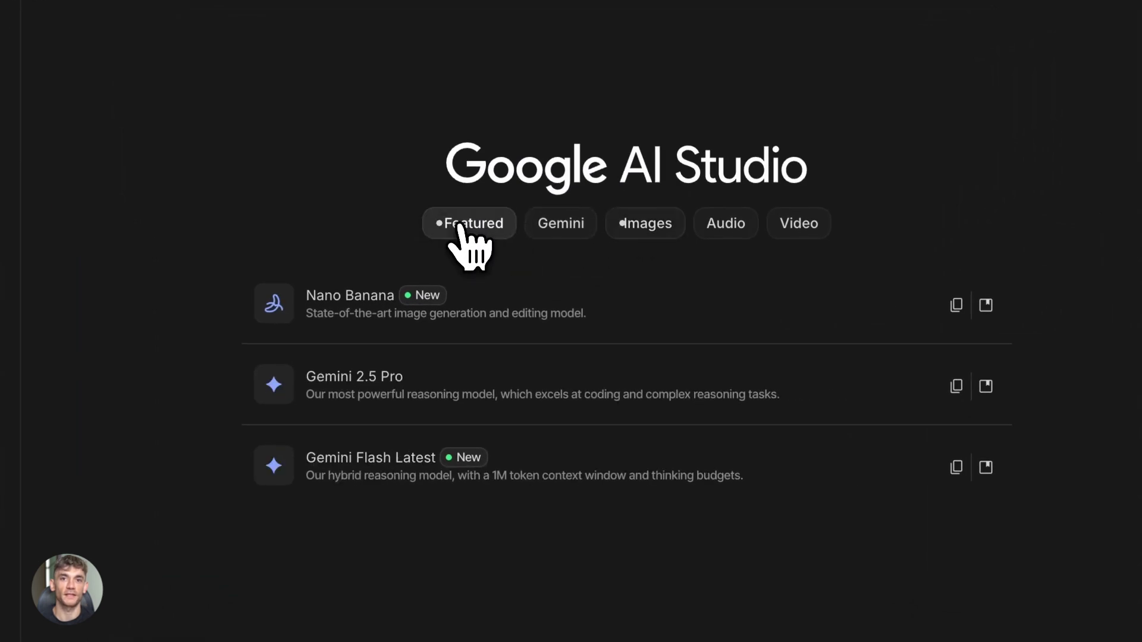
left_click(509, 459)
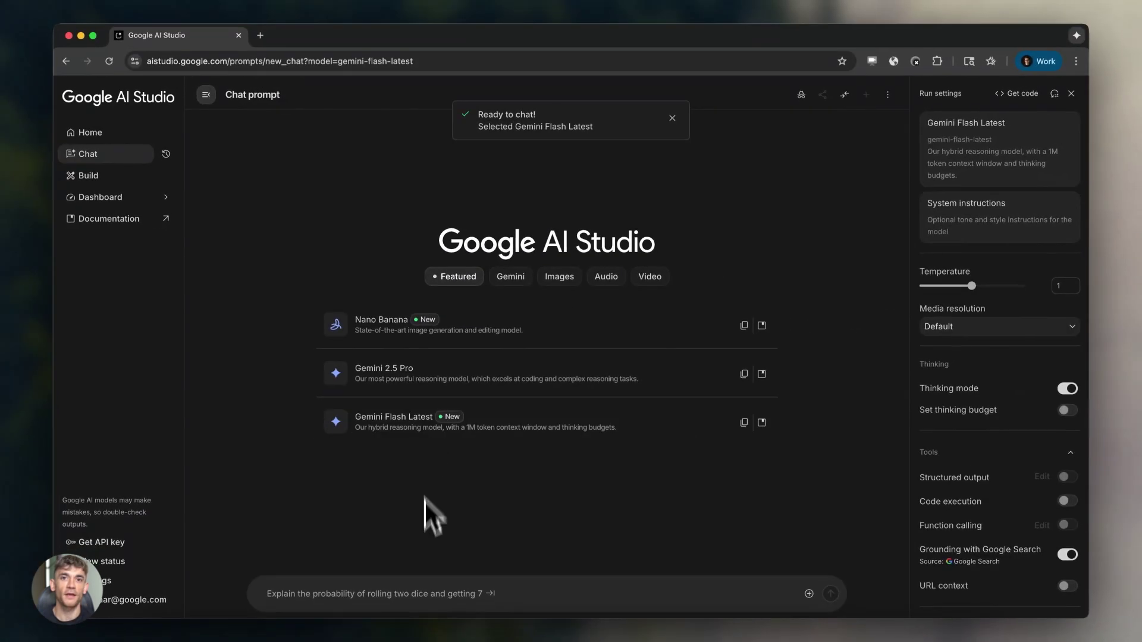
type("Hi the")
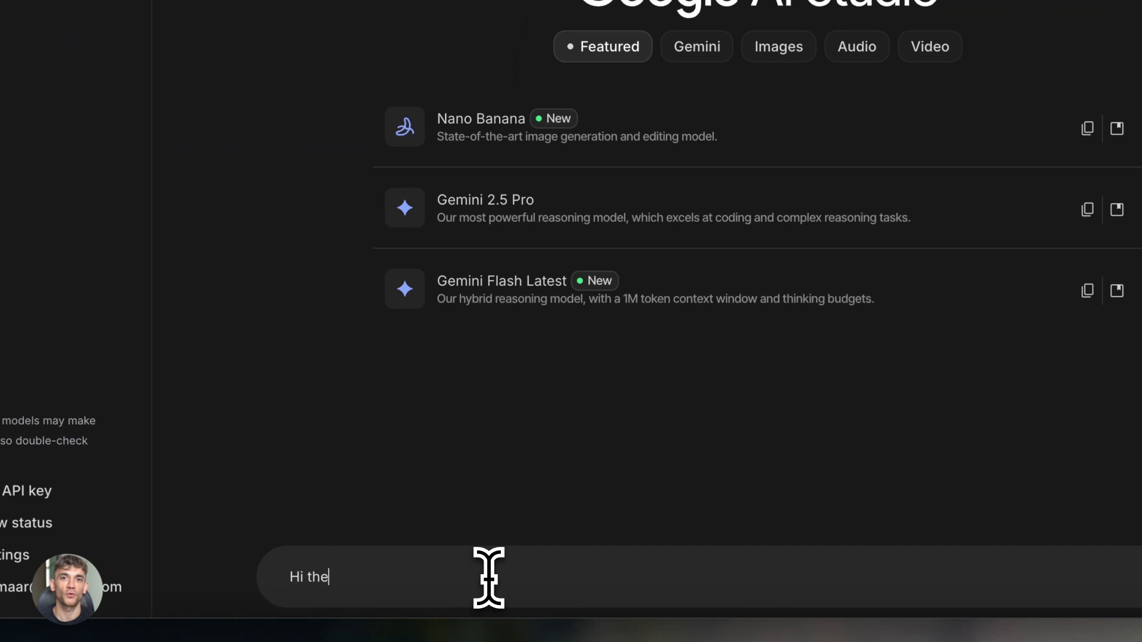
type("re!")
Step: Send Gemini Flash Latest a greeting, then filter the model list to the Imagen image models
key("Return")
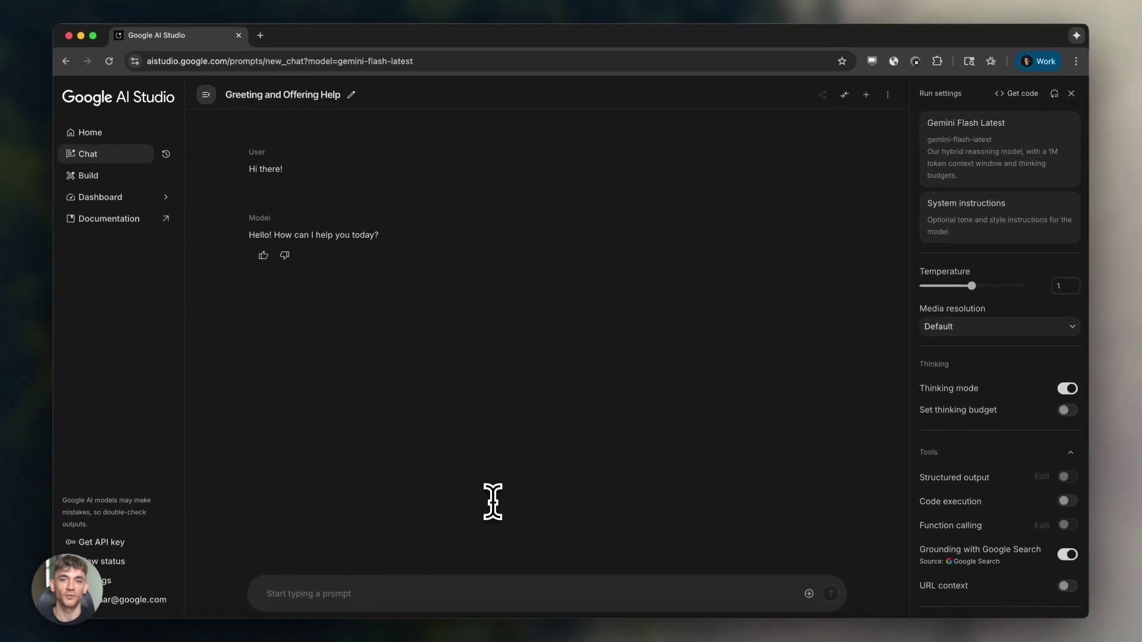
left_click(991, 144)
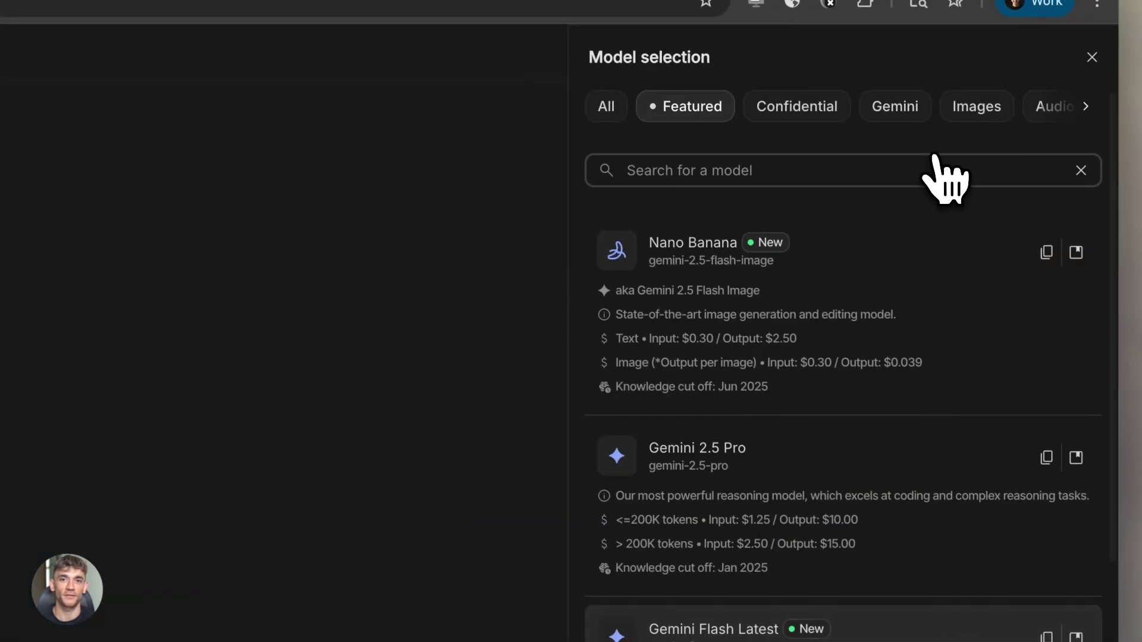
left_click(985, 111)
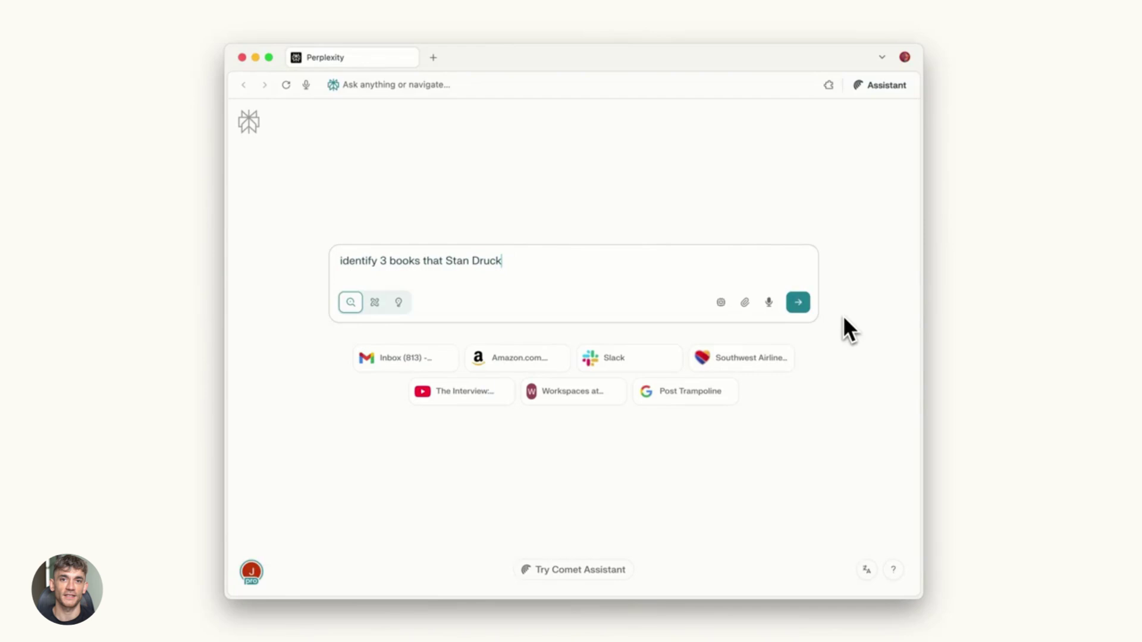
type("enmiller recommended the most and")
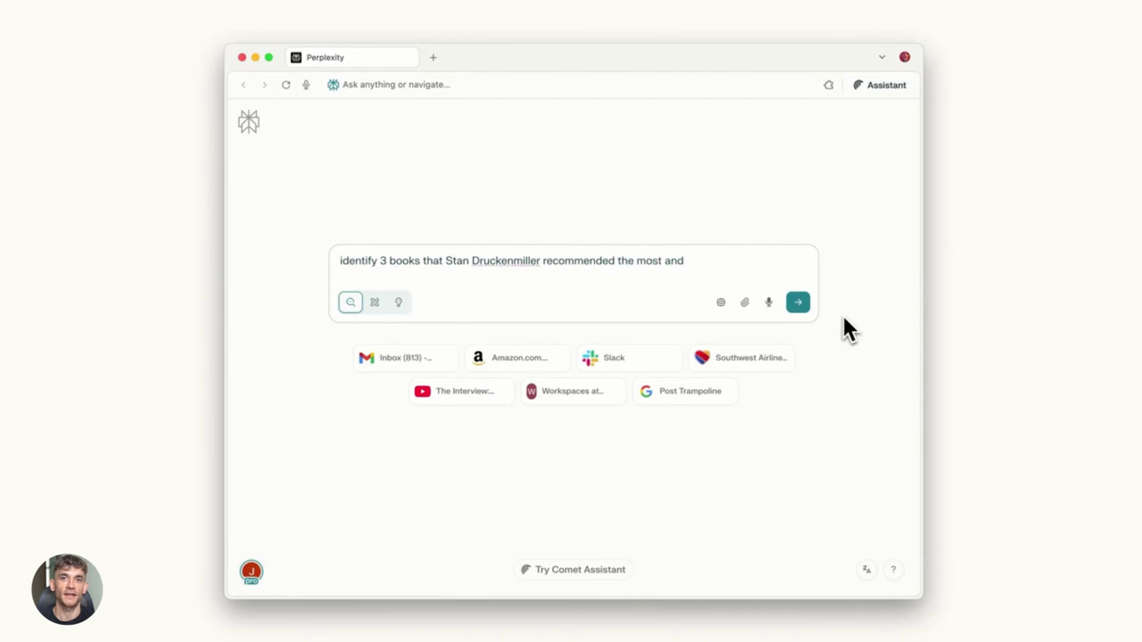
type(" put them into my shopping cart on Amazon")
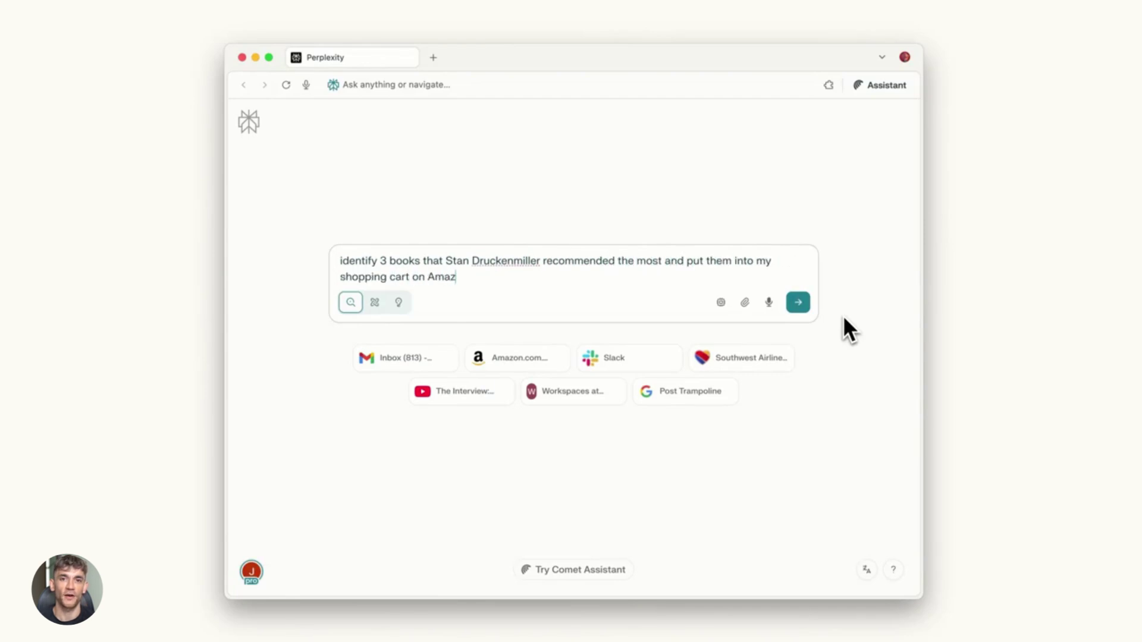
Step: Send the Druckenmiller three-book Amazon cart request, then set NotebookLM's Audio Overview format to Brief
left_click(798, 302)
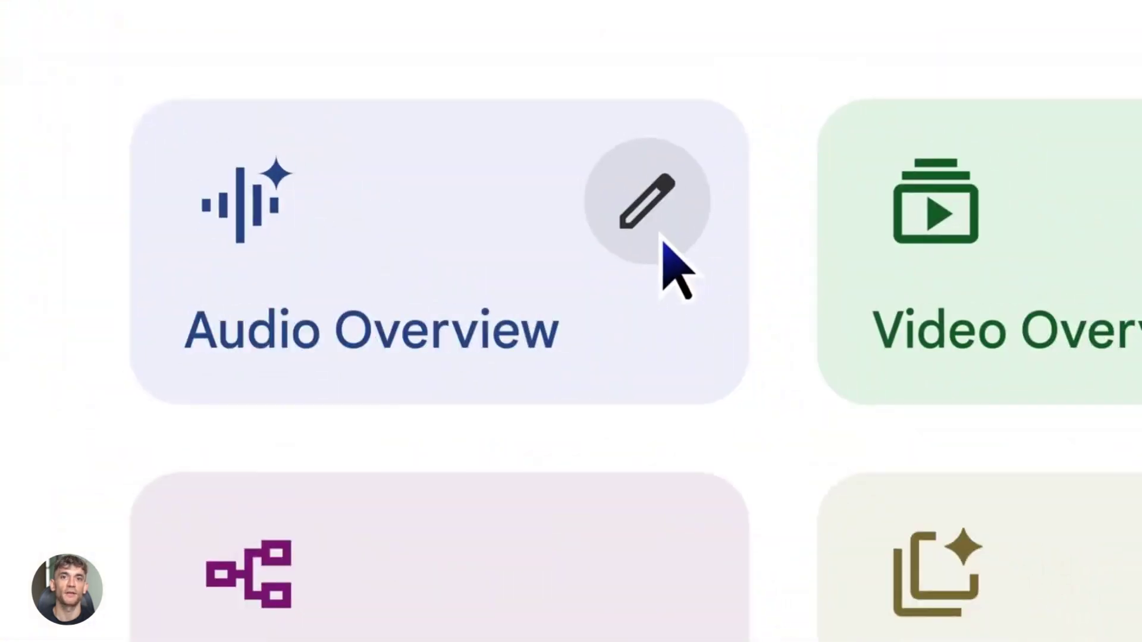
left_click(663, 237)
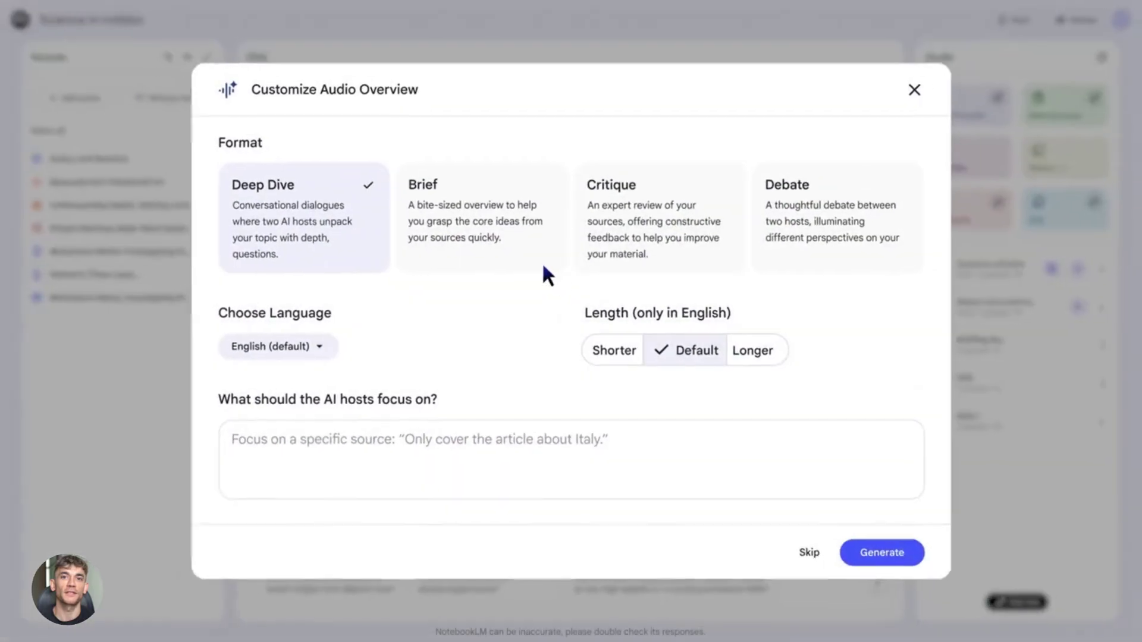
left_click(542, 261)
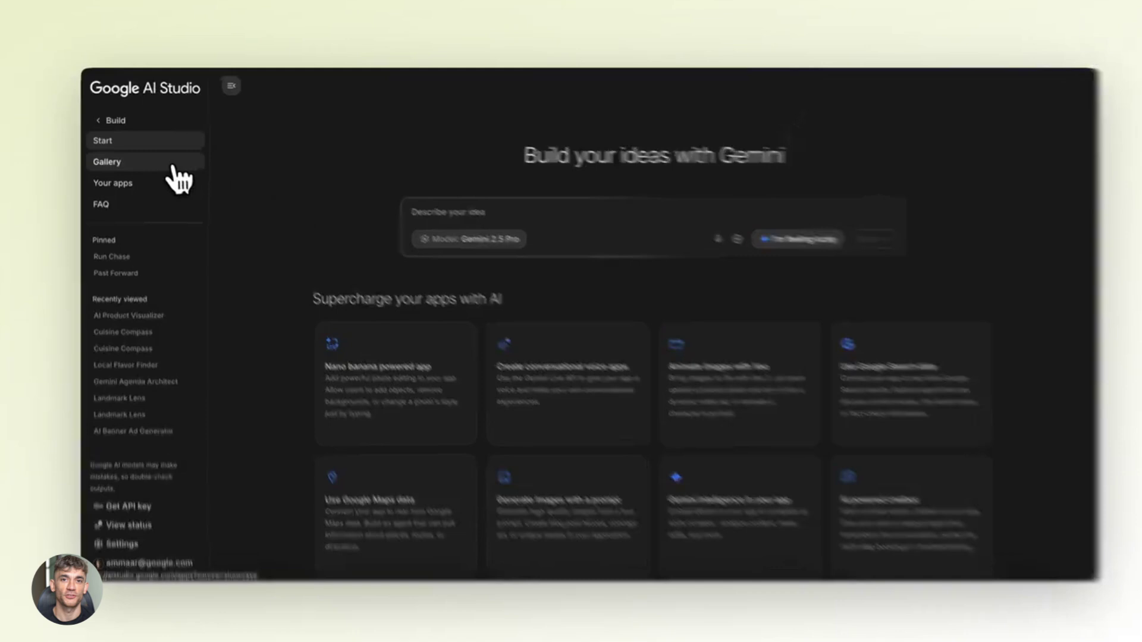
Step: Open the App gallery from the Gallery entry in the Build sidebar
left_click(175, 168)
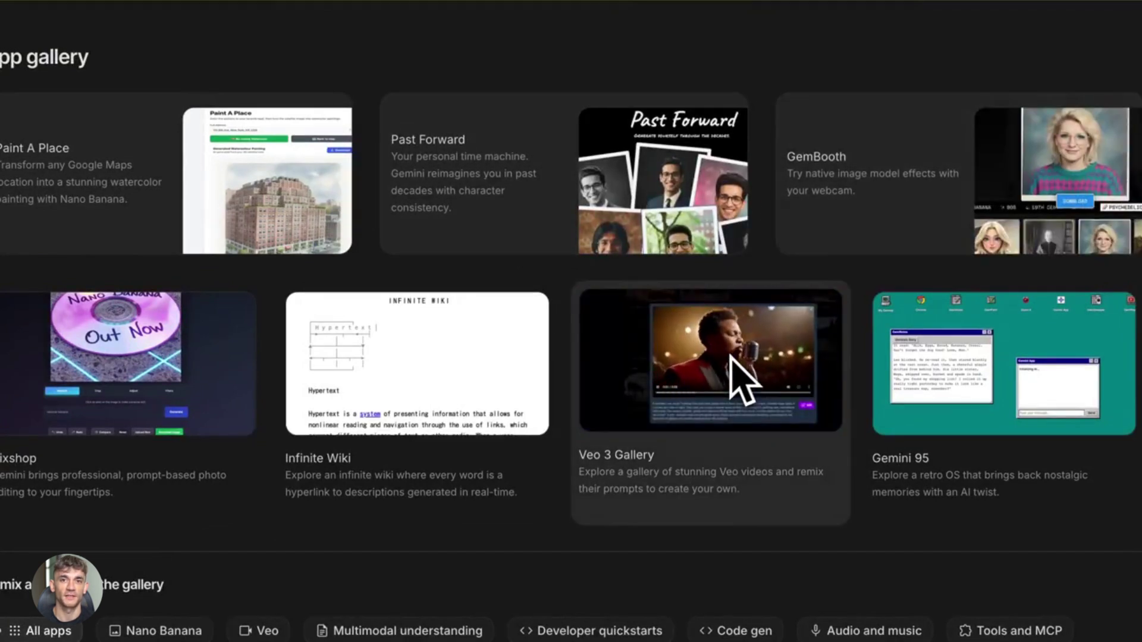
type("recommend any ")
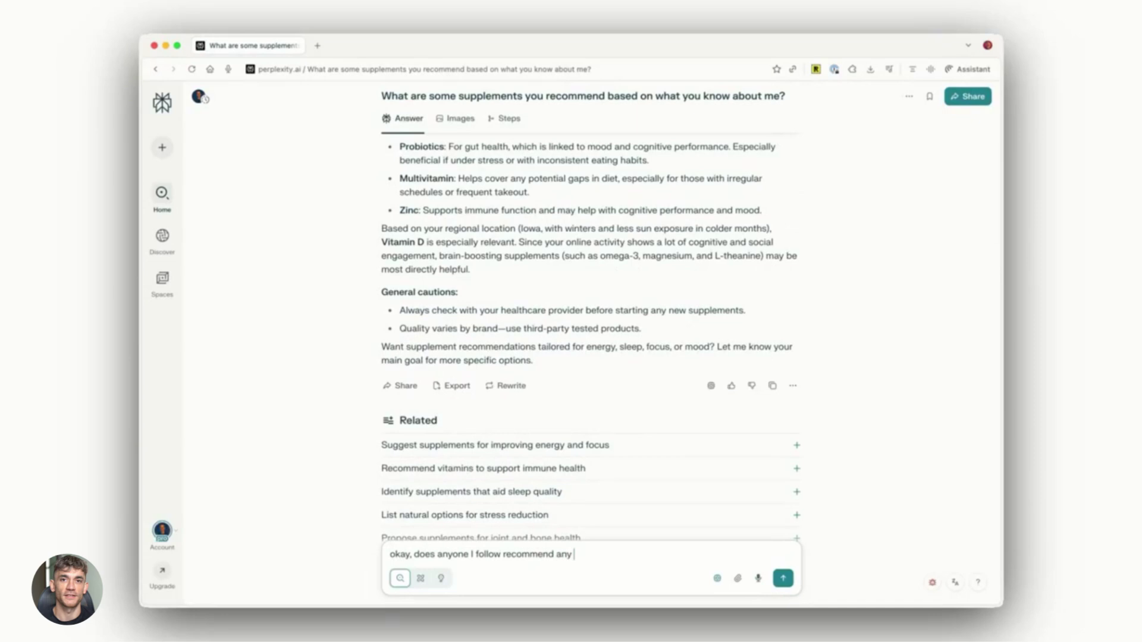
type("of these?")
Step: Submit both follow-ups: do people you follow recommend these supplements, and which brands to take
key("Return")
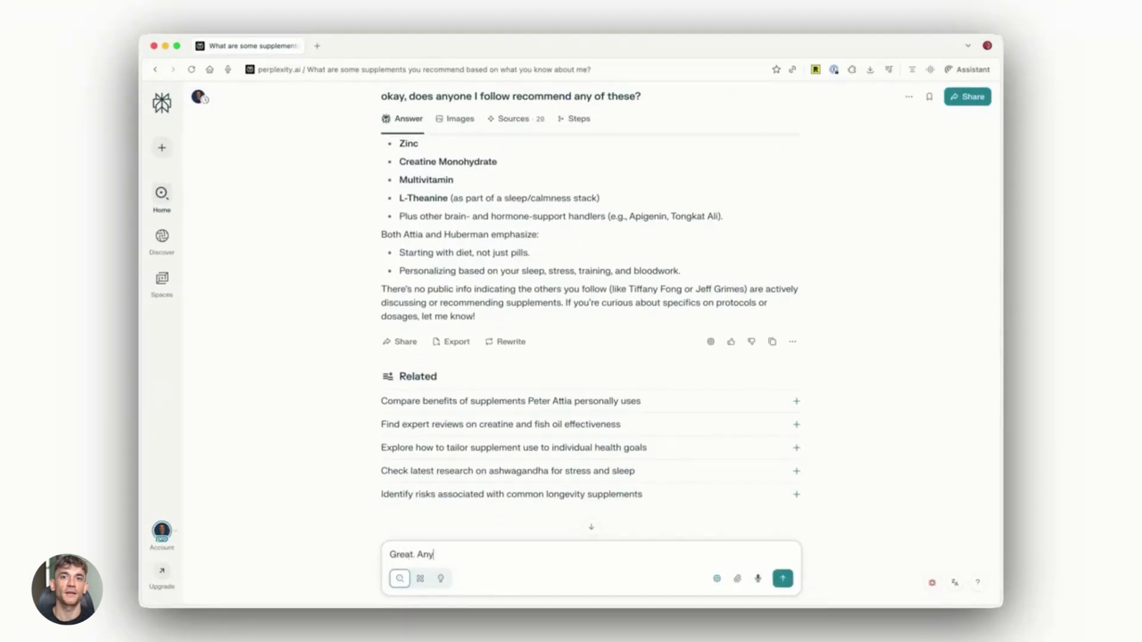
type("e?")
key("Return")
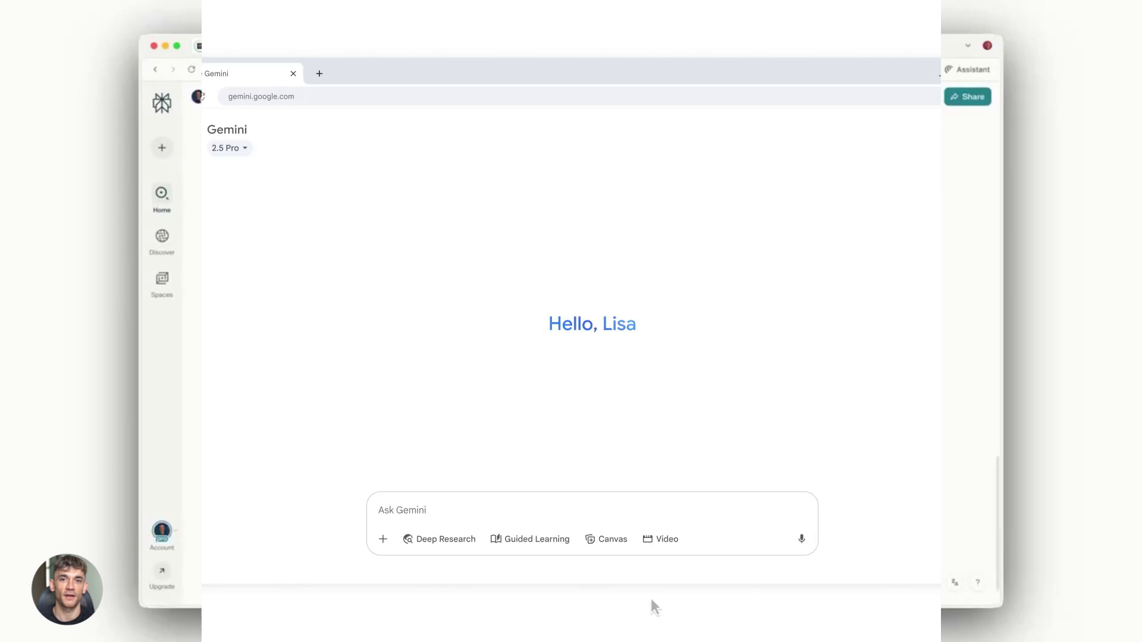
Step: Solve the rocket height problem in Guided Learning, replying 'I'm not sure', then 'kinetic and potential energy'
left_click(493, 359)
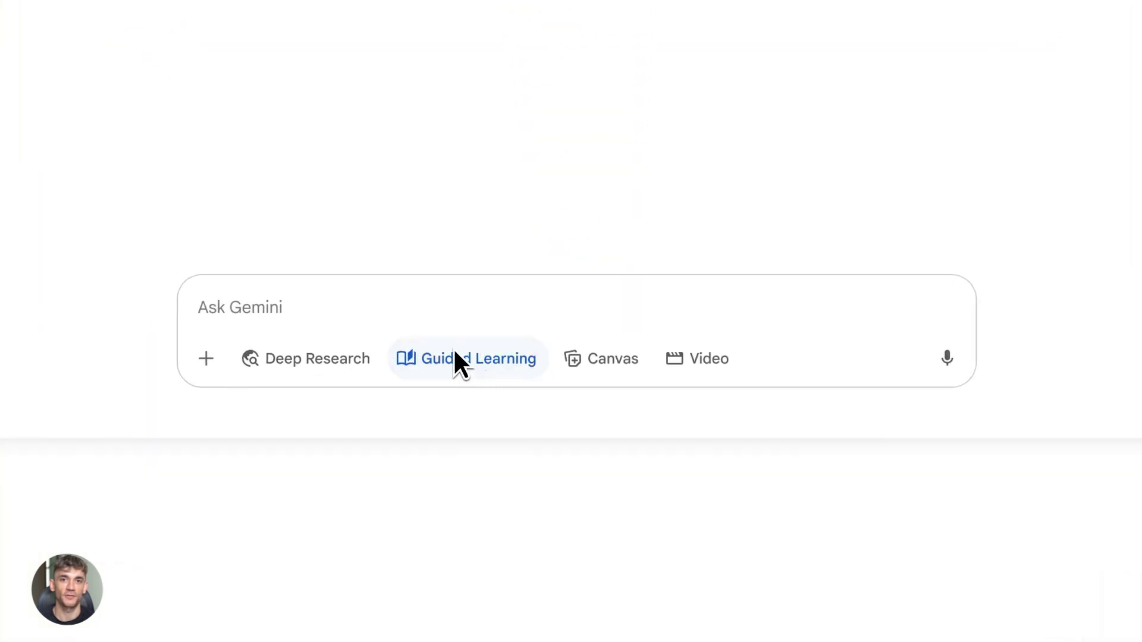
type("Help me with this homework problem. A 10.5kg test rocket is fired vertically. Its fuel gives it a kinetic energy of 1925J by the time the rocket engine burns all of the fuel. What additional height will the rocket rise? Assume air resistance is negligible.")
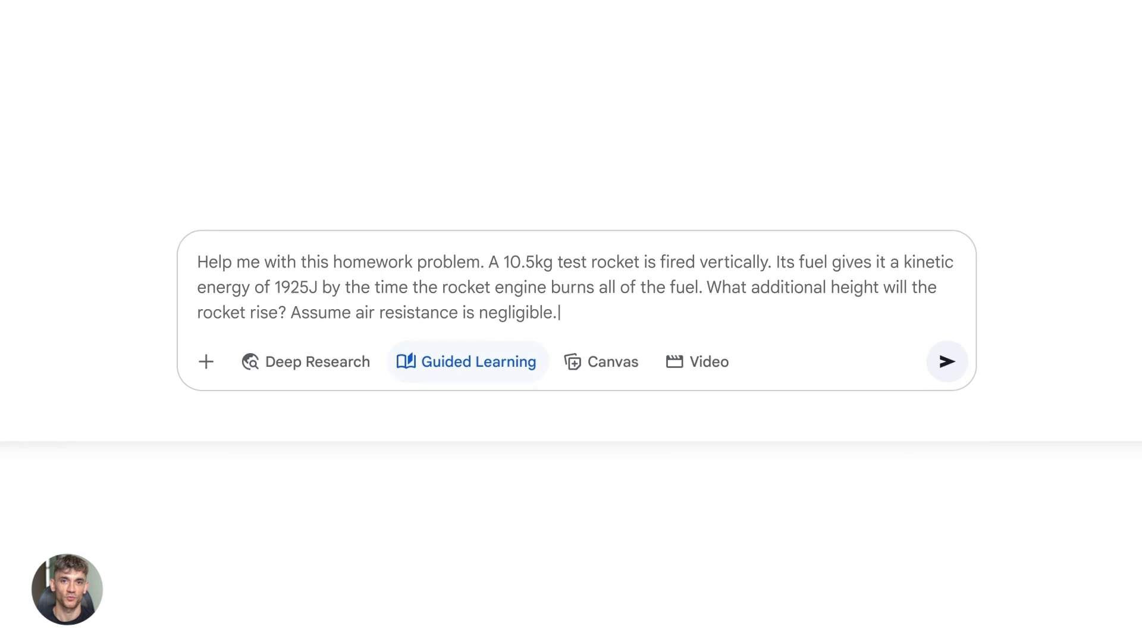
key("Return")
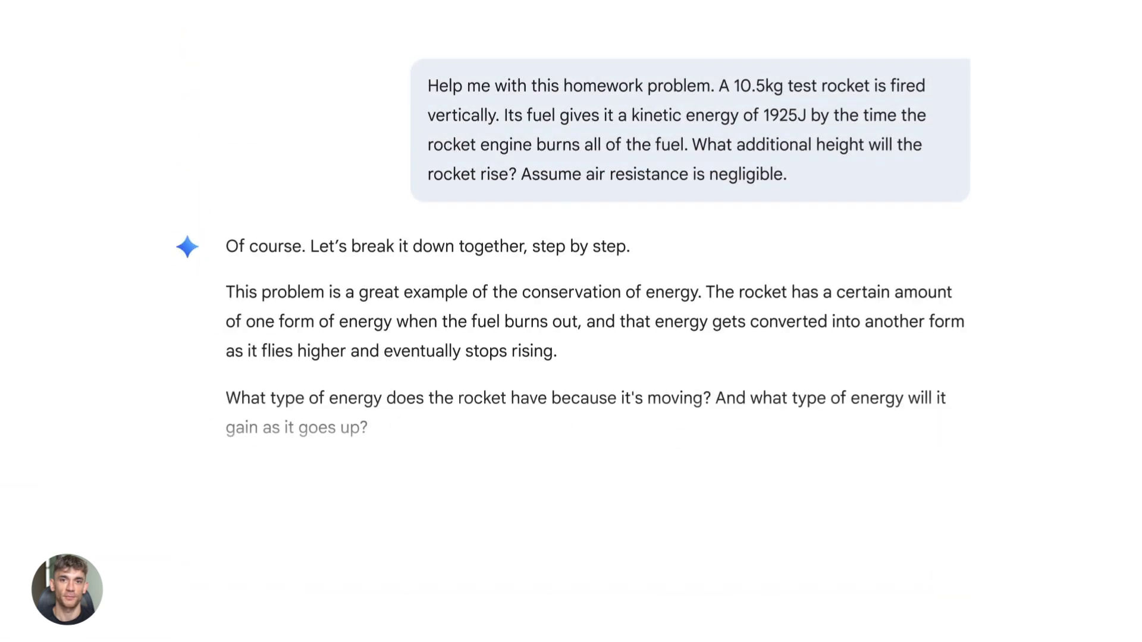
type("I'm not sure")
key("Return")
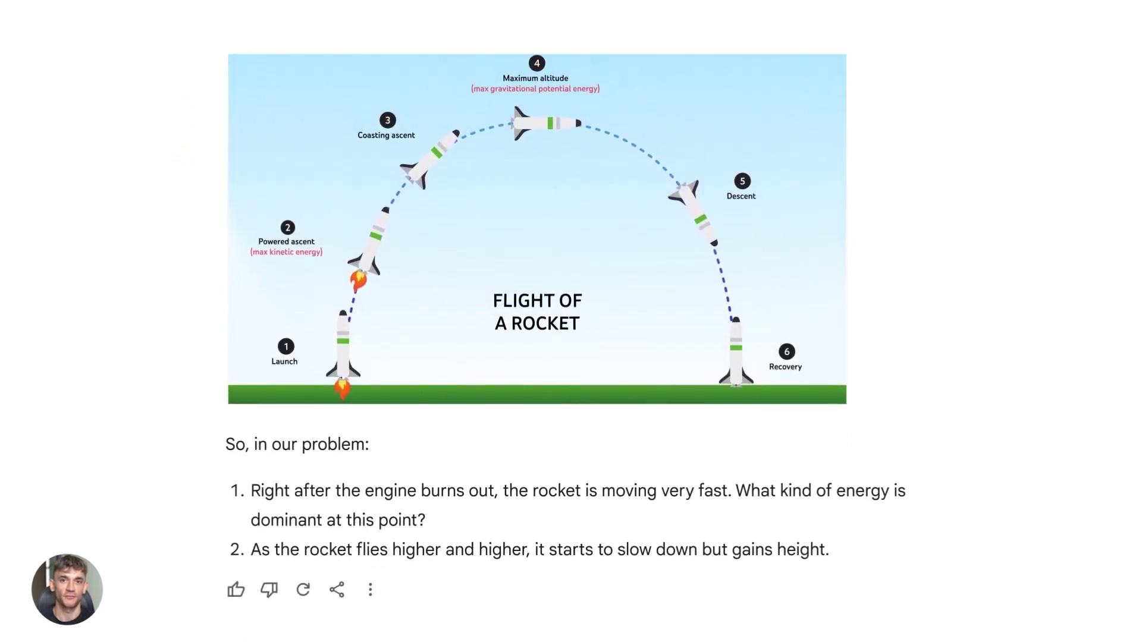
type("1. kinetic energy. 2. potential energy")
key("Return")
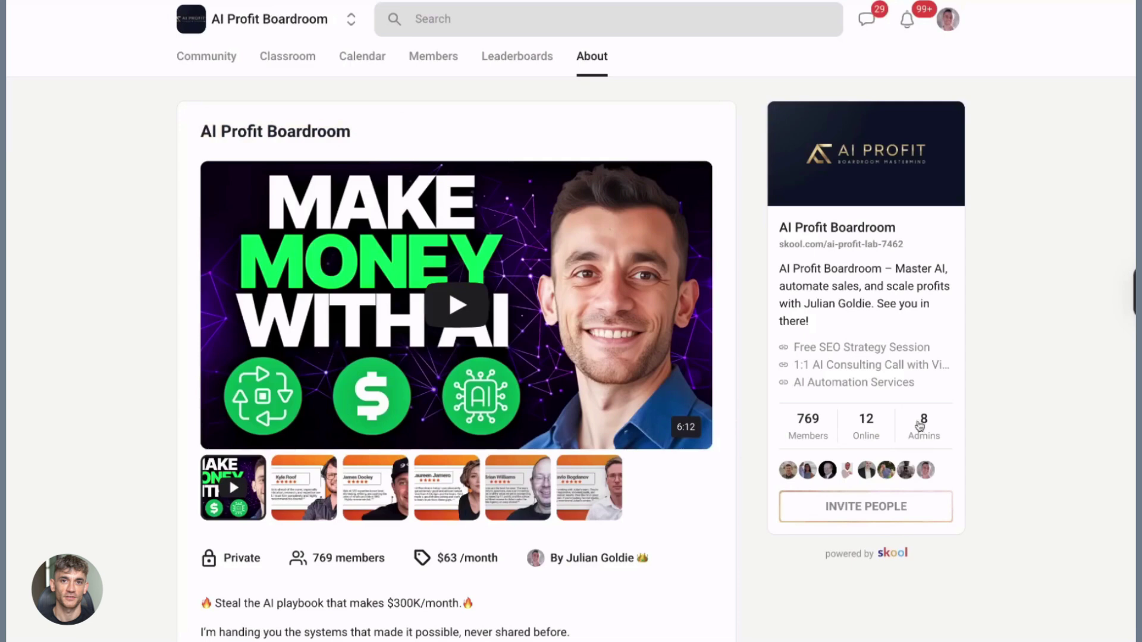
Step: Look through the community's courses, open N8N Templates & Workflows, then return to the feed
left_click(295, 65)
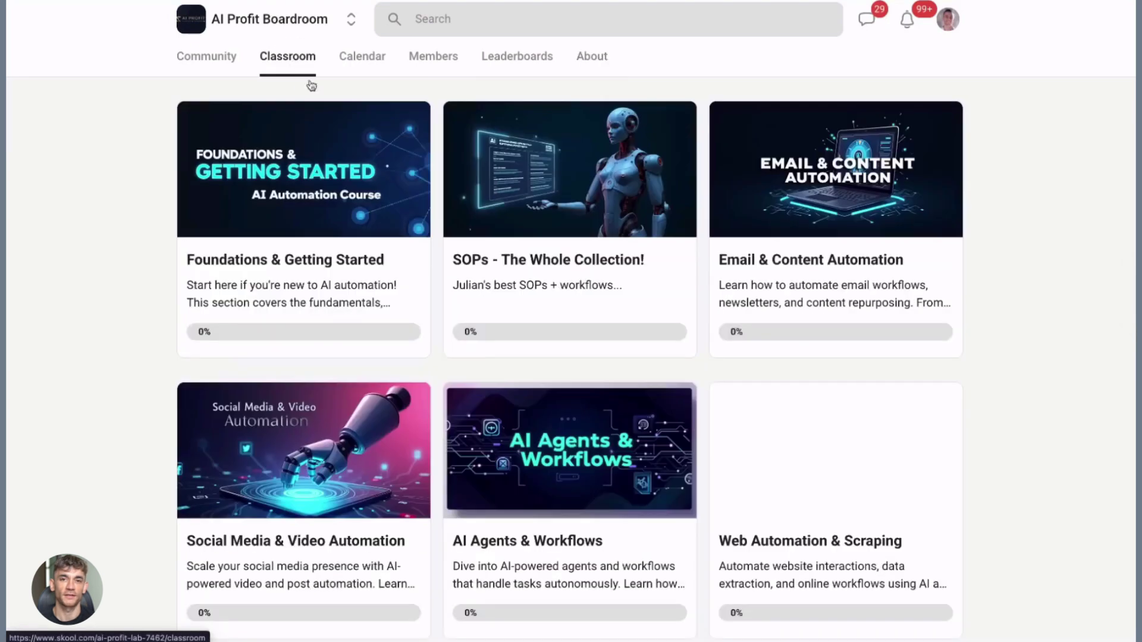
scroll(765, 357, "down", 3)
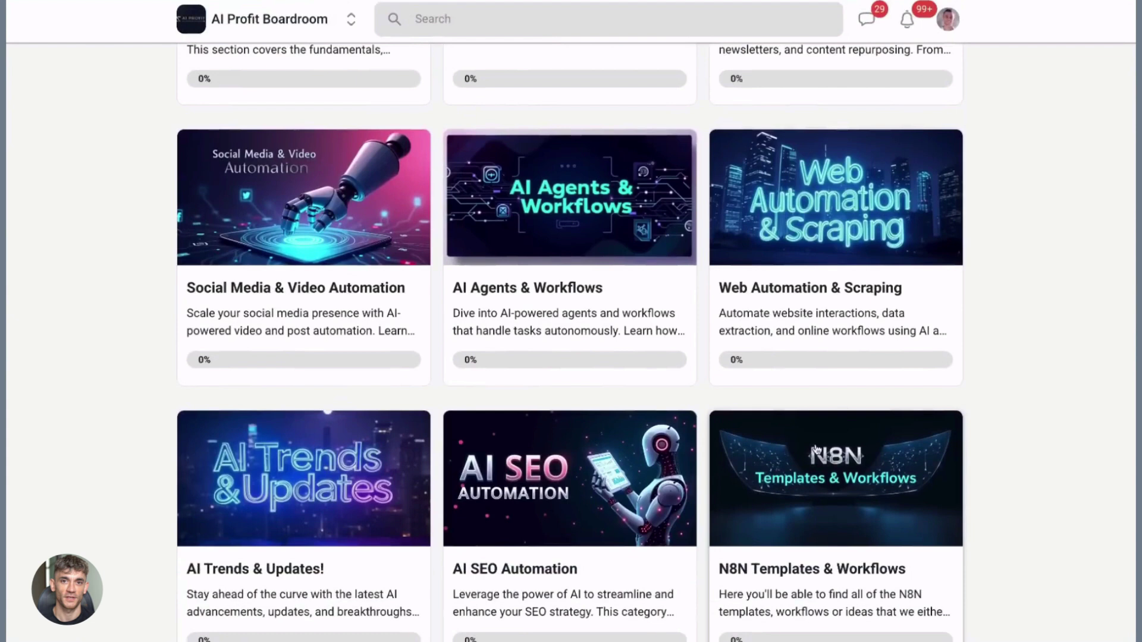
left_click(815, 451)
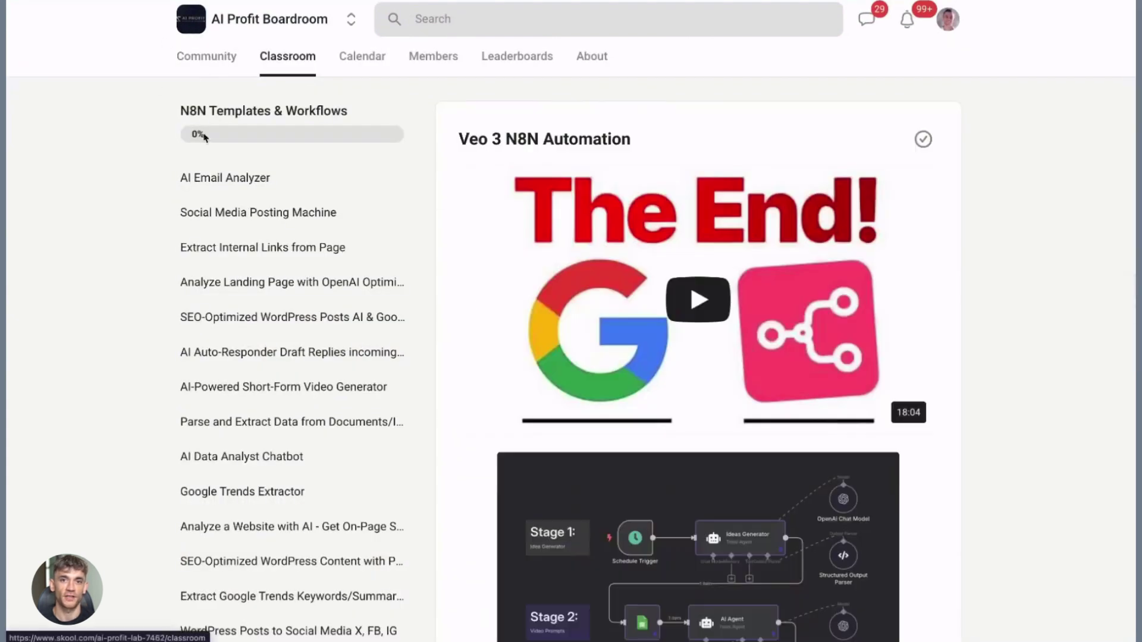
left_click(206, 57)
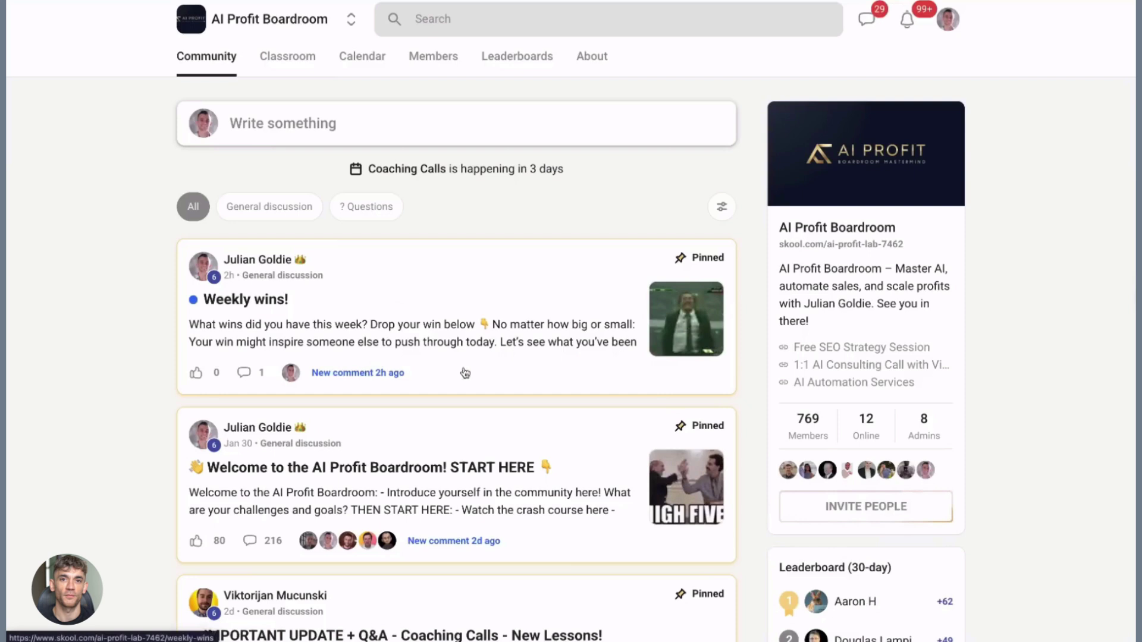
Step: Glance at the Weekly wins! post, close it, and open the pinned Welcome post
left_click(501, 309)
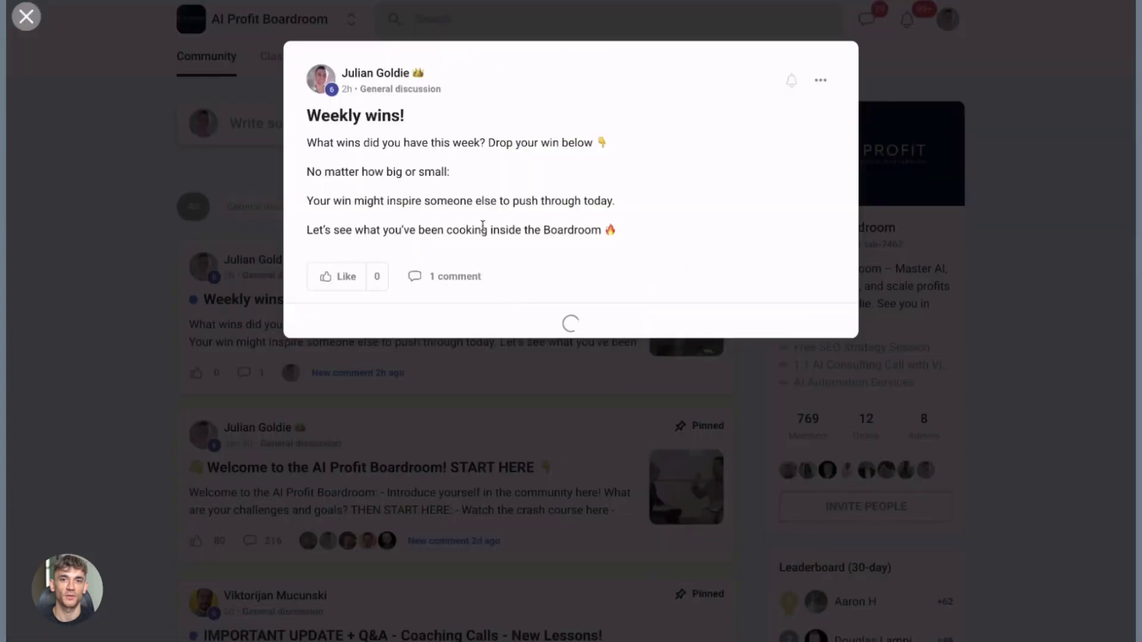
left_click(200, 279)
scroll(420, 331, "down", 1)
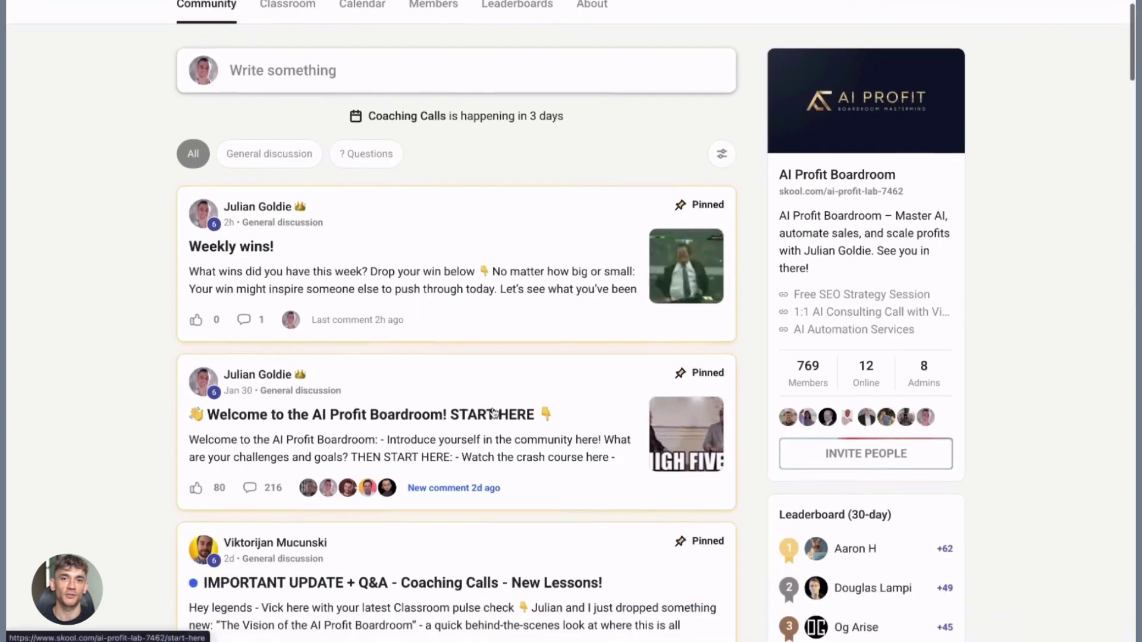
left_click(653, 363)
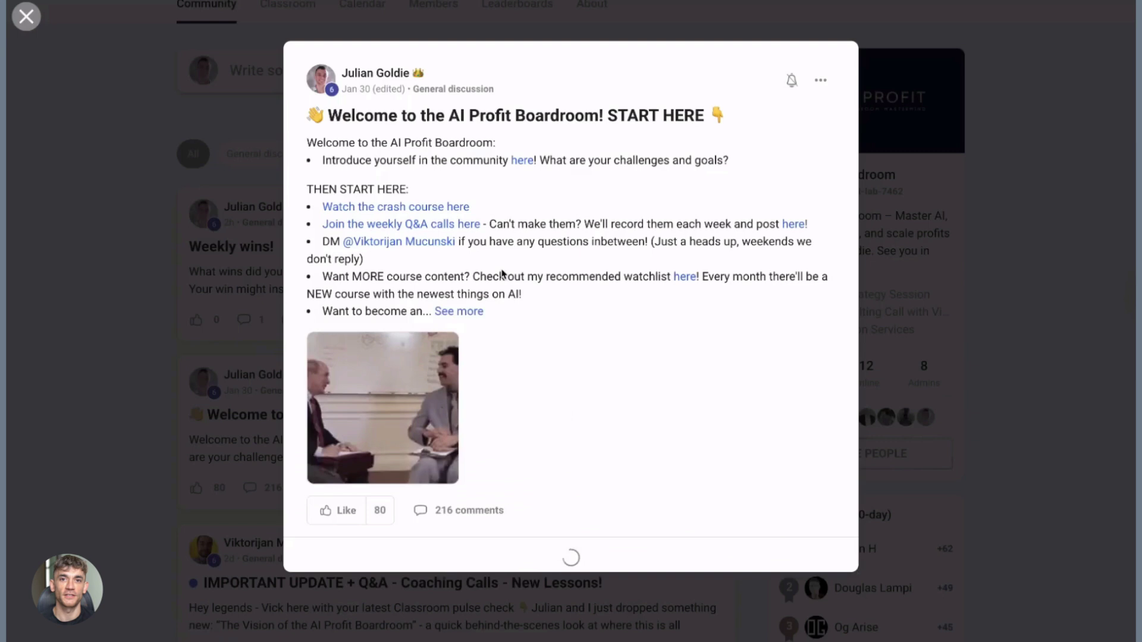
scroll(503, 274, "down", 1)
scroll(502, 274, "down", 1)
scroll(502, 275, "down", 2)
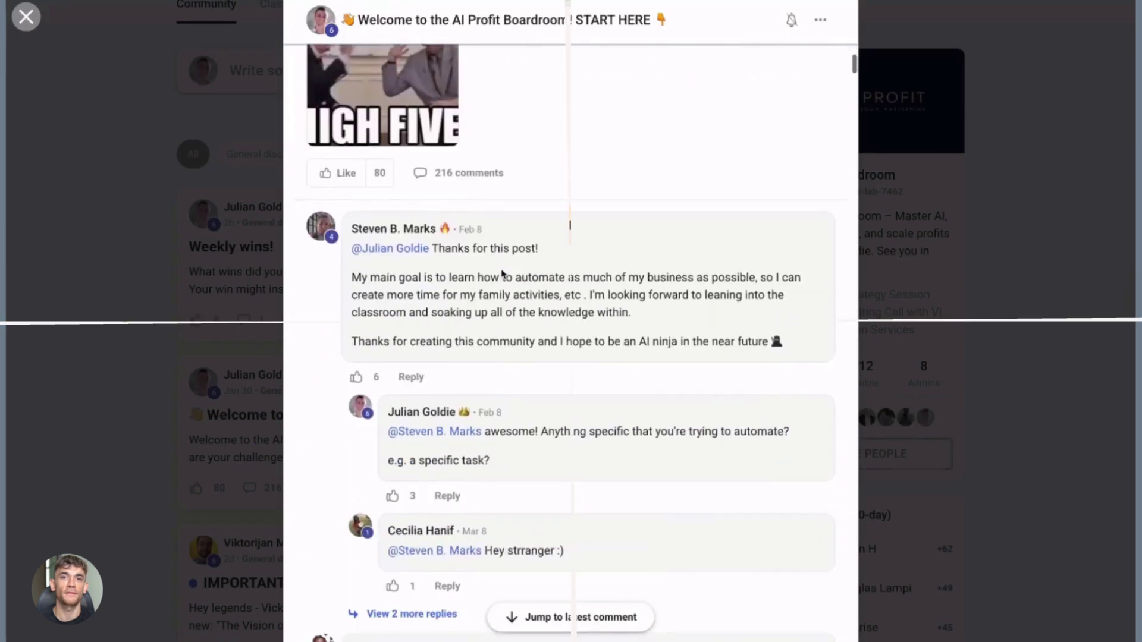
scroll(502, 274, "down", 1)
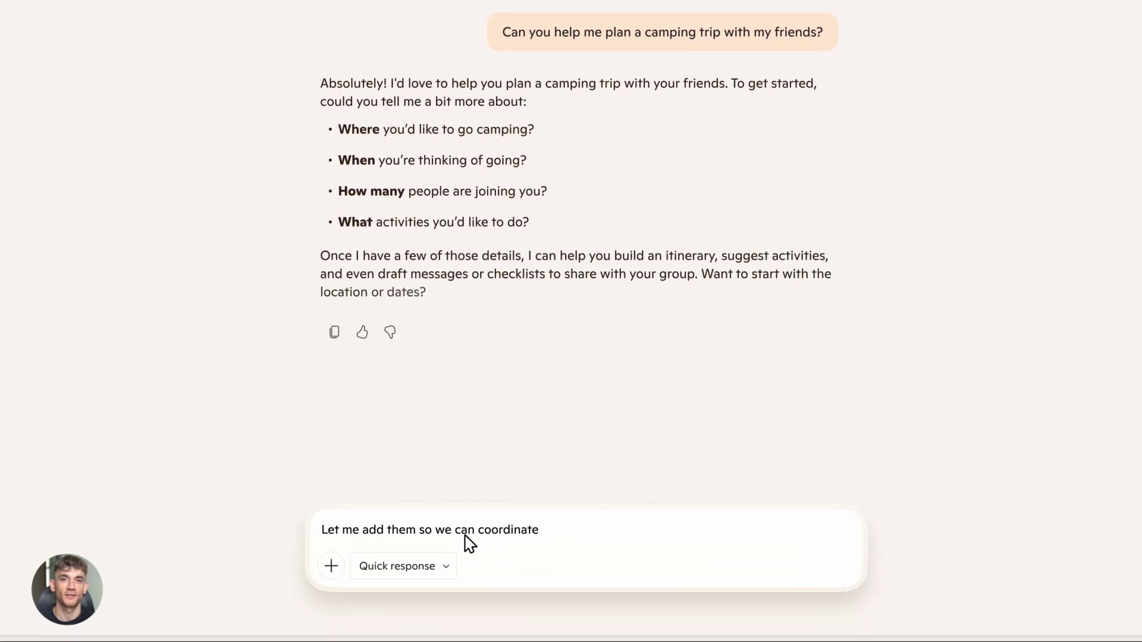
Step: Send 'Let me add them so we can coordinate', invite two friends, then send the Grand Canyon request
key("Return")
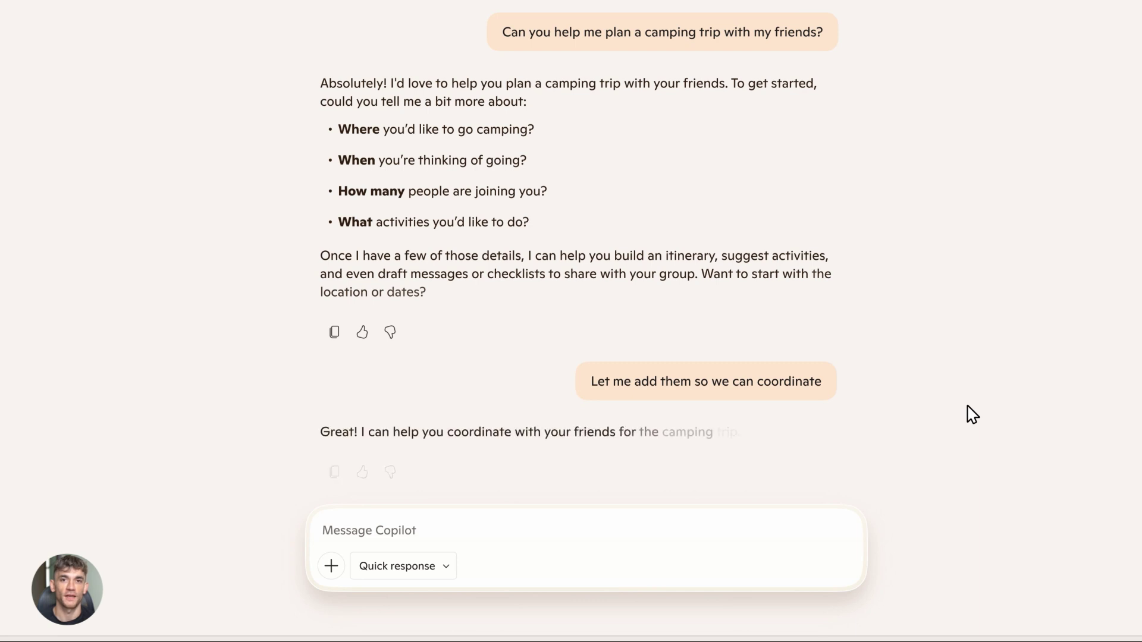
left_click(1102, 27)
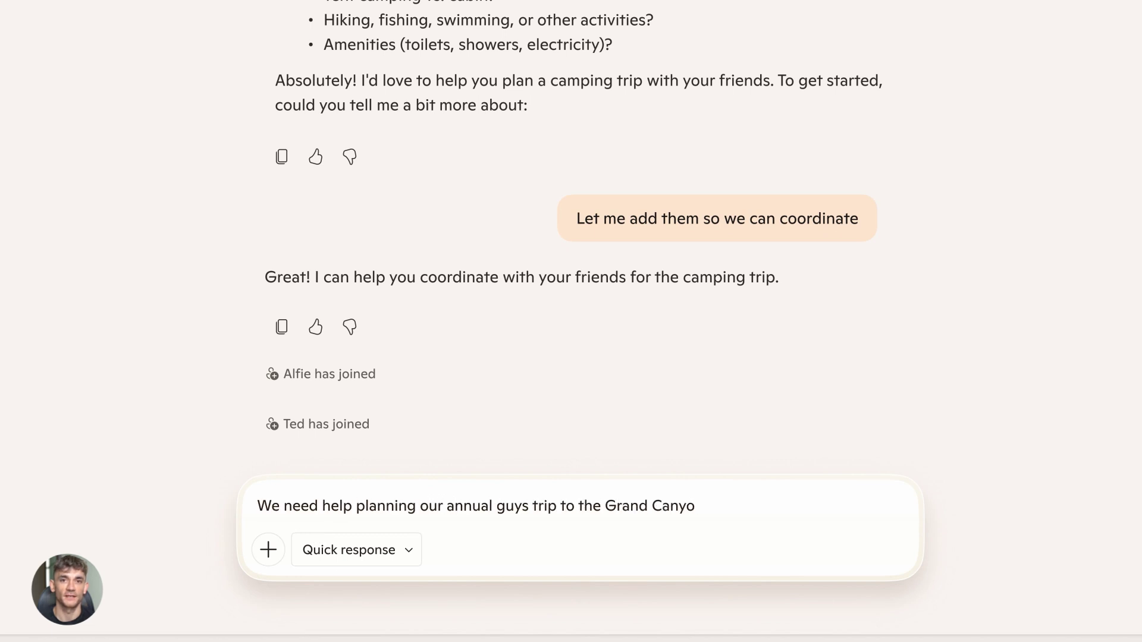
type("n")
key("Return")
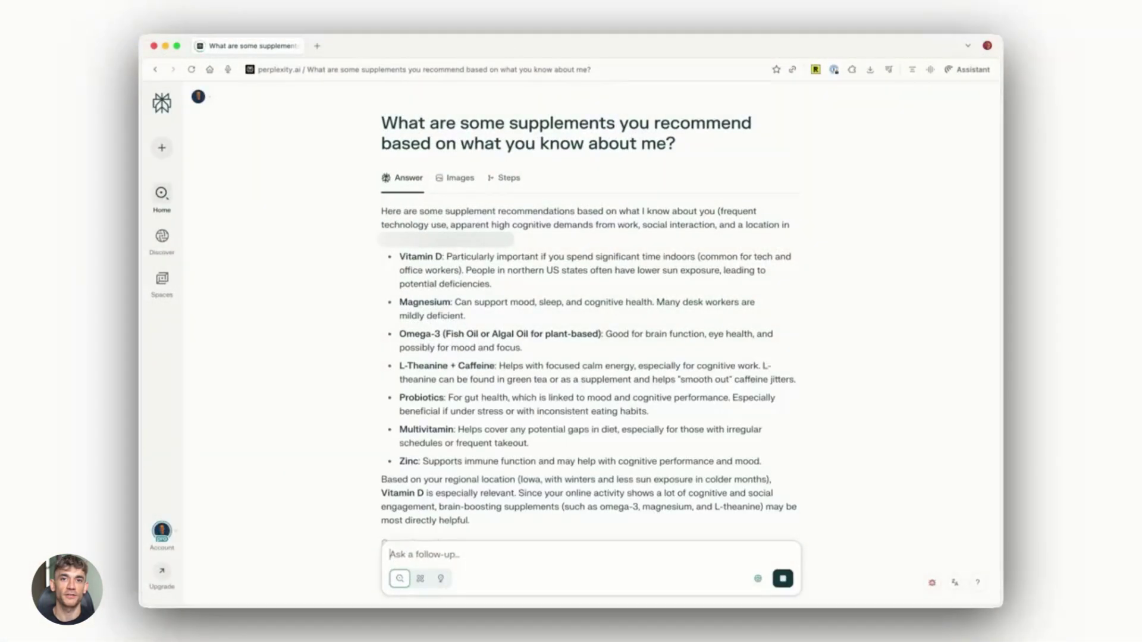
type("okay, does anyone I follow recomme")
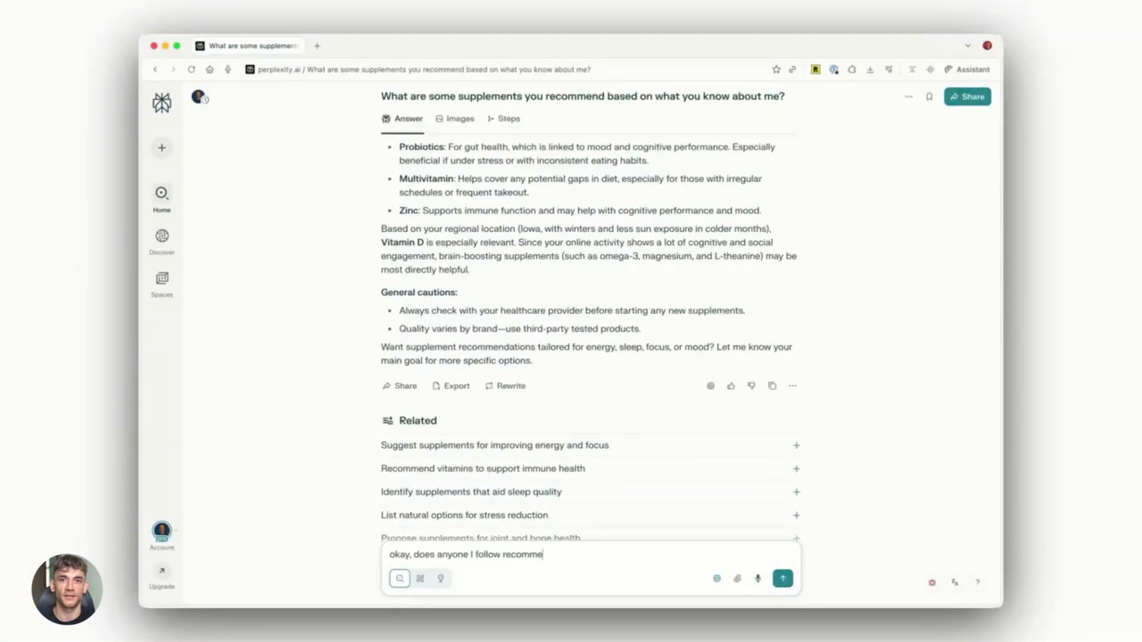
type("?")
Step: Ask Perplexity whether anyone you follow recommends any of the suggested supplements
key("Return")
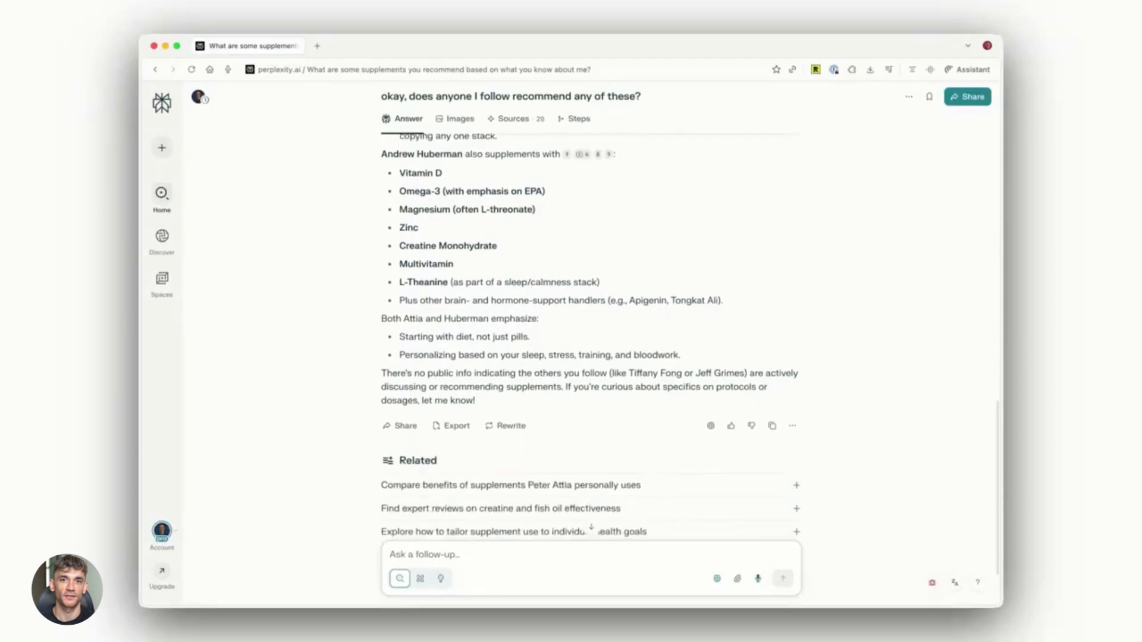
type("Great")
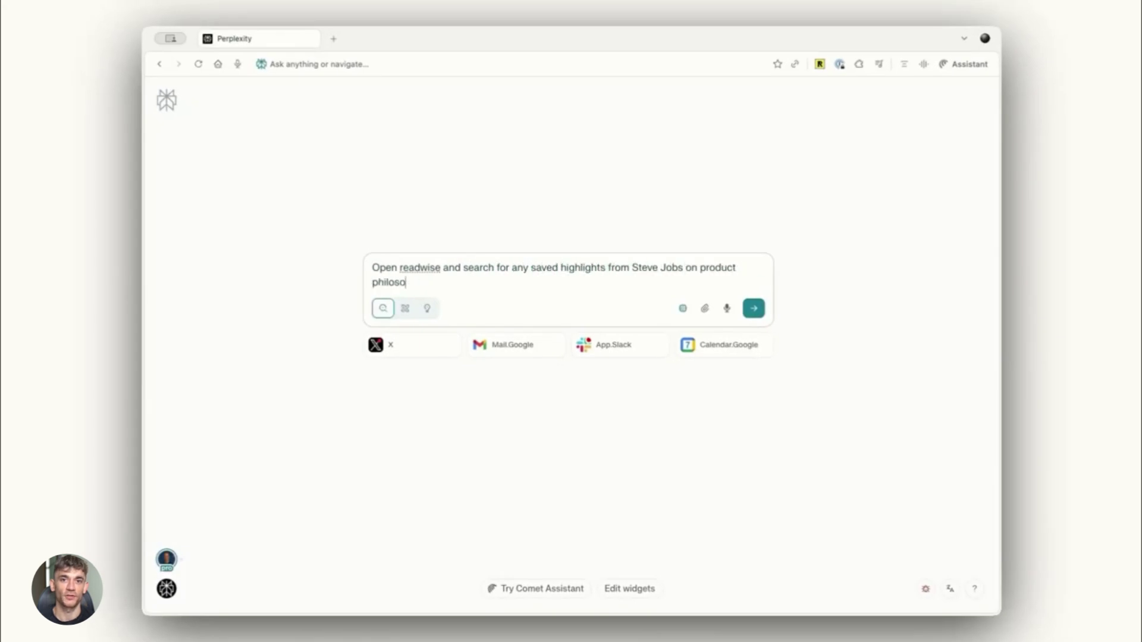
type("phy")
Step: Submit the Comet request to find Steve Jobs product-philosophy highlights in Readwise
key("Return")
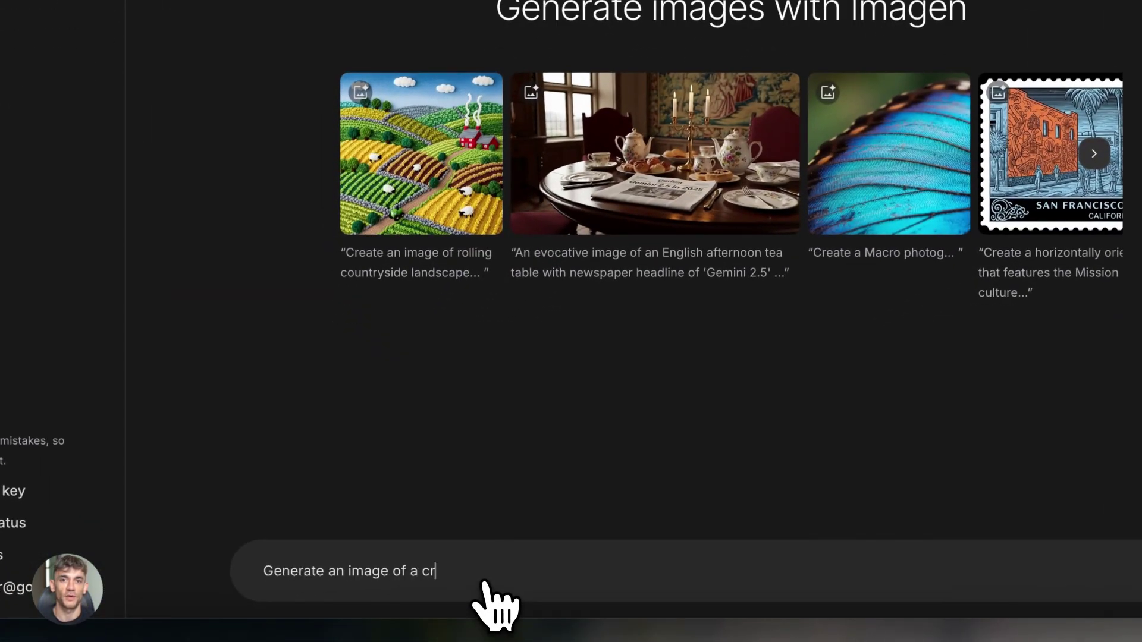
type("icket bat")
Step: Submit the Imagen prompt 'Generate an image of a cricket bat'
key("Return")
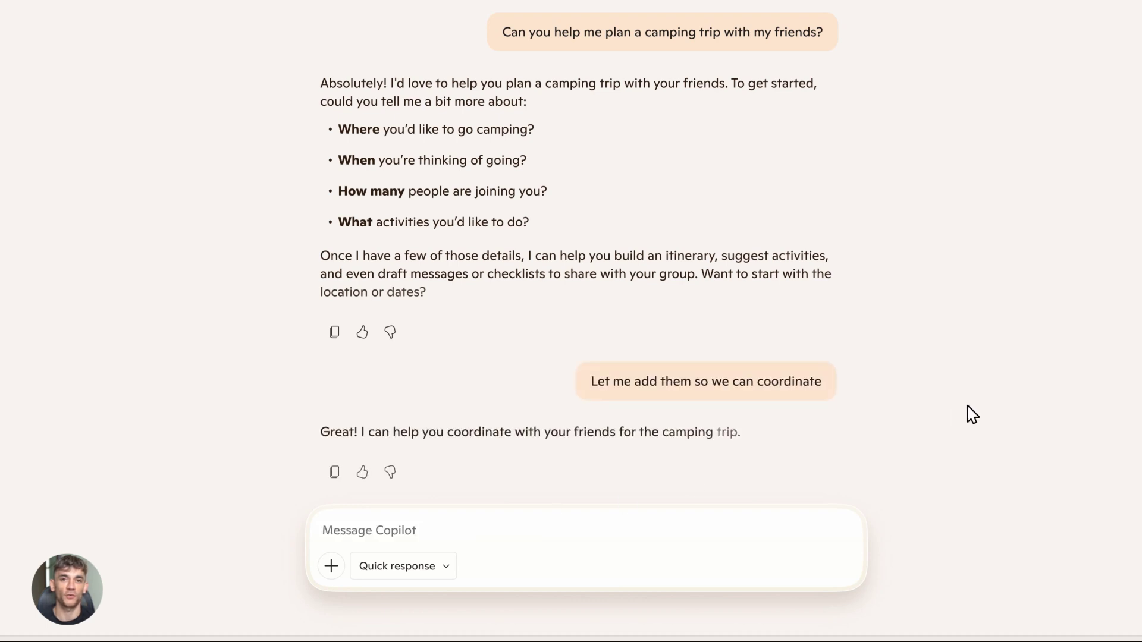
Step: Invite two friends to the camping chat and start the Grand Canyon trip message
left_click(1100, 31)
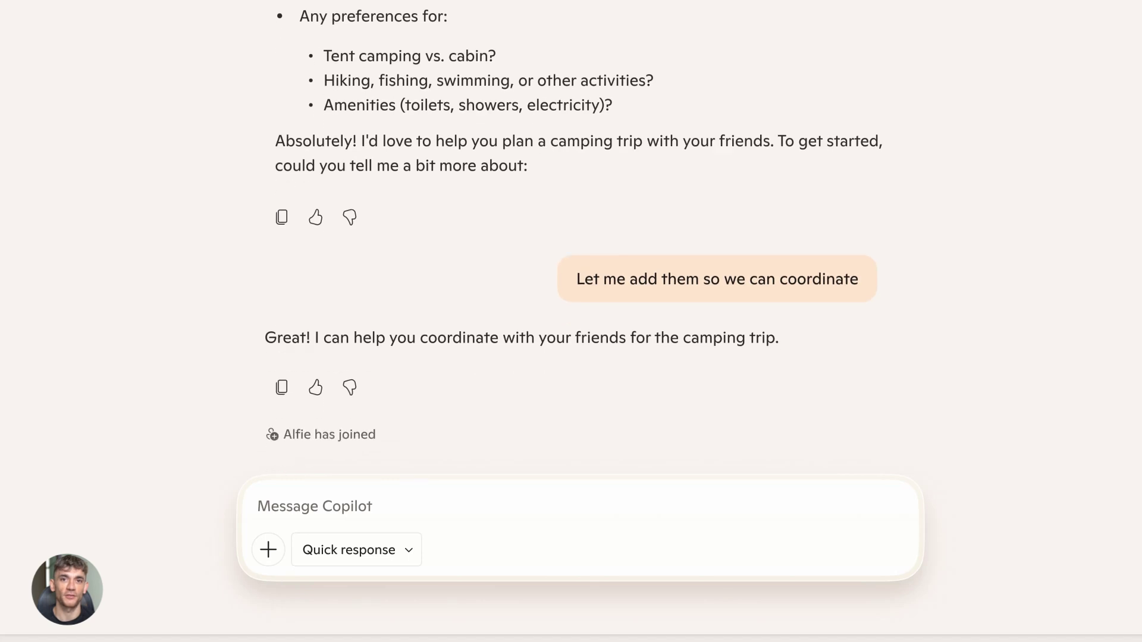
left_click(311, 519)
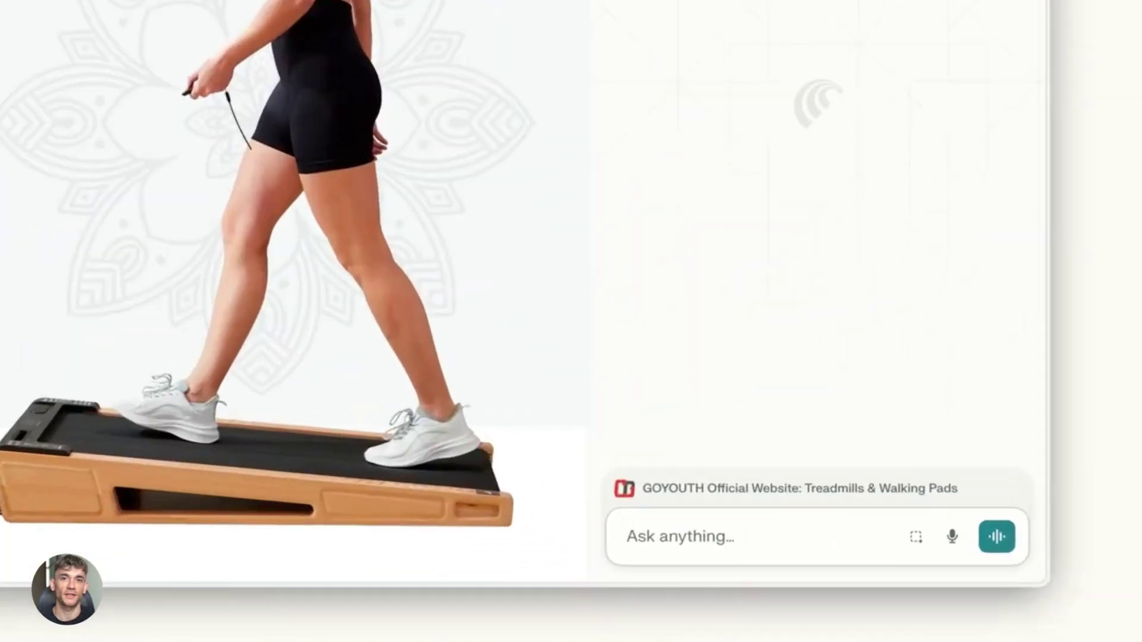
type("/de")
Step: Run /deinfluence-me on the walking pad, then save a /dupe shortcut and apply it to the Eames chair
key("Return")
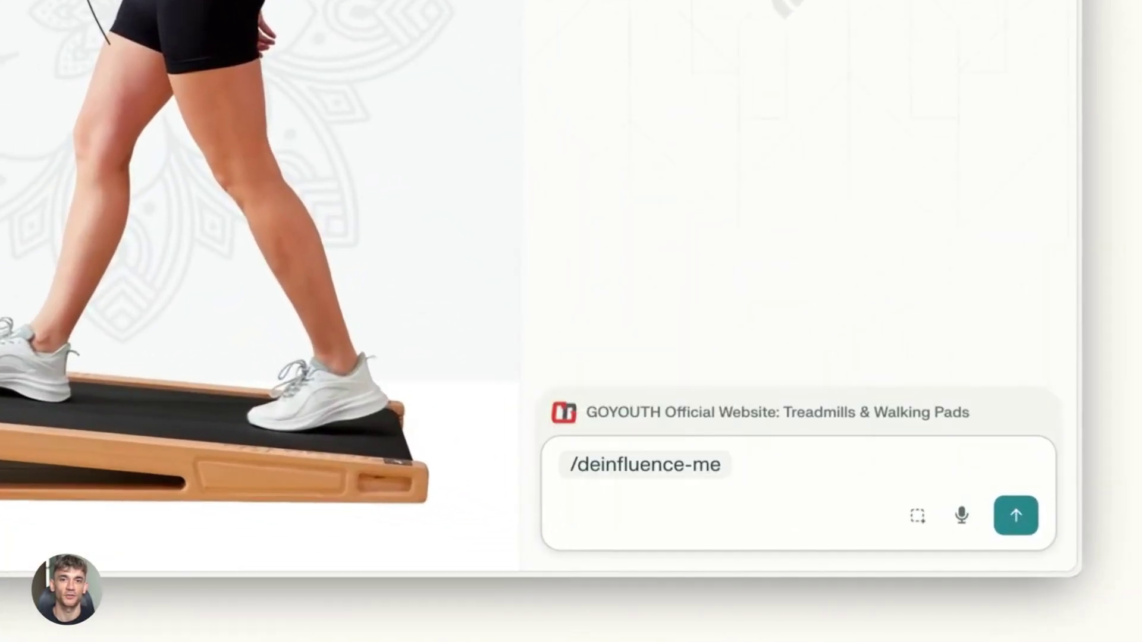
left_click(1015, 517)
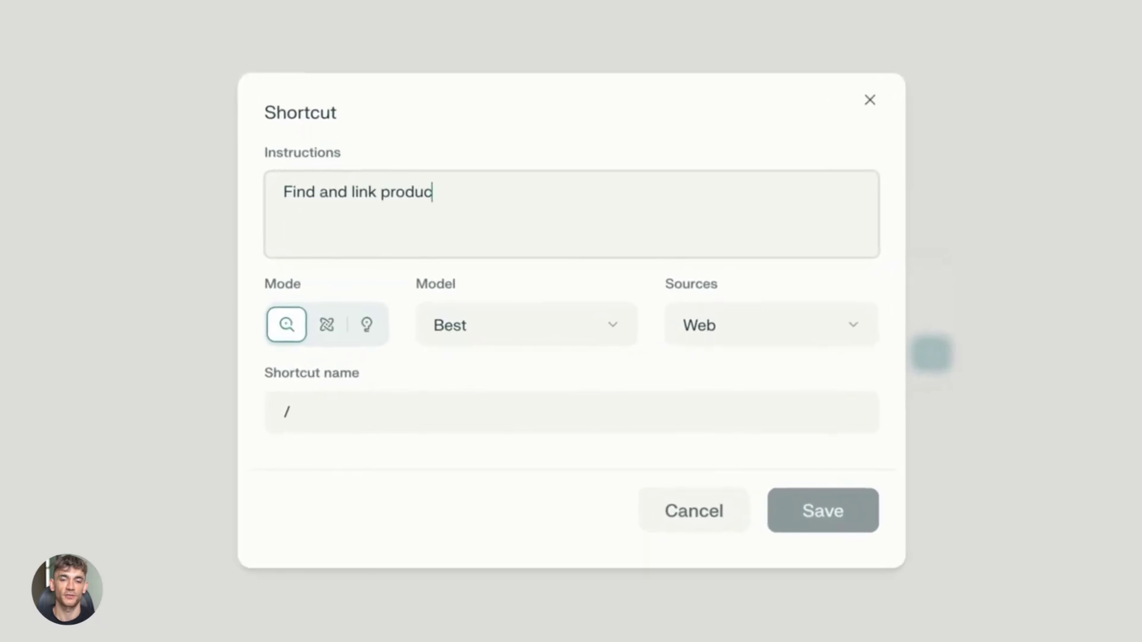
type("ts that I can buy that are similar in sty")
type("le but are friendlier in price.")
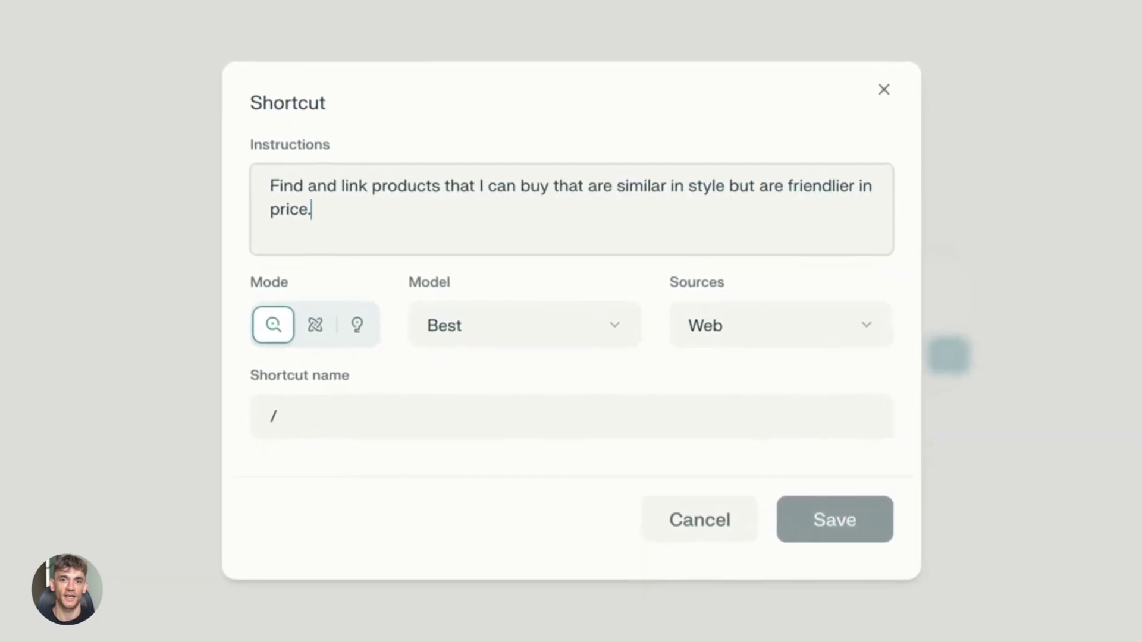
left_click(483, 409)
type("dupe")
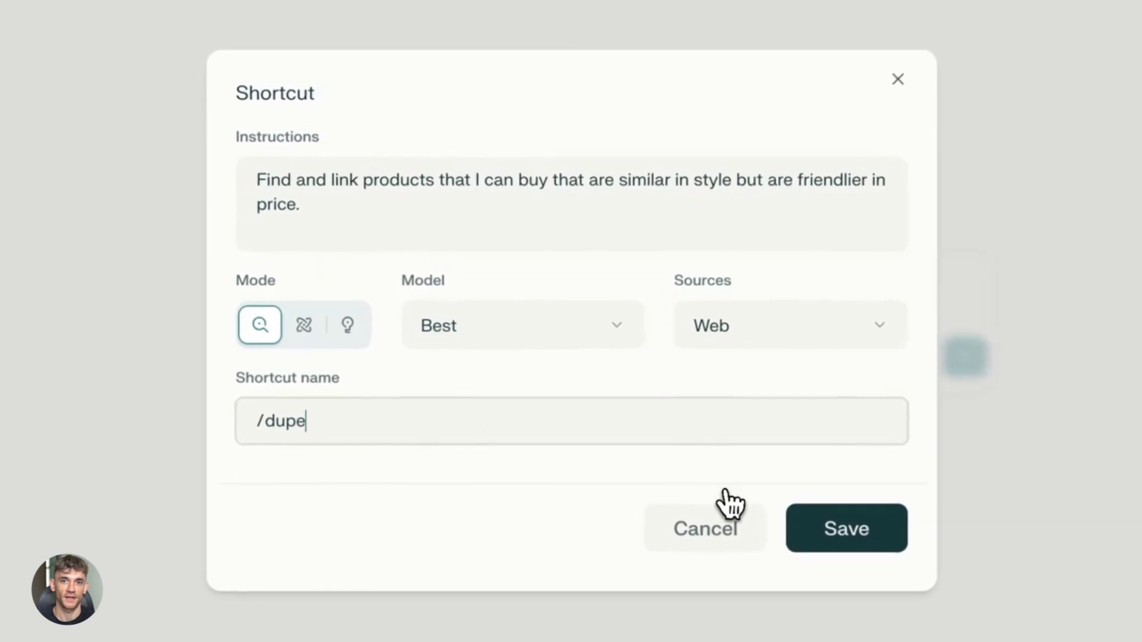
left_click(854, 532)
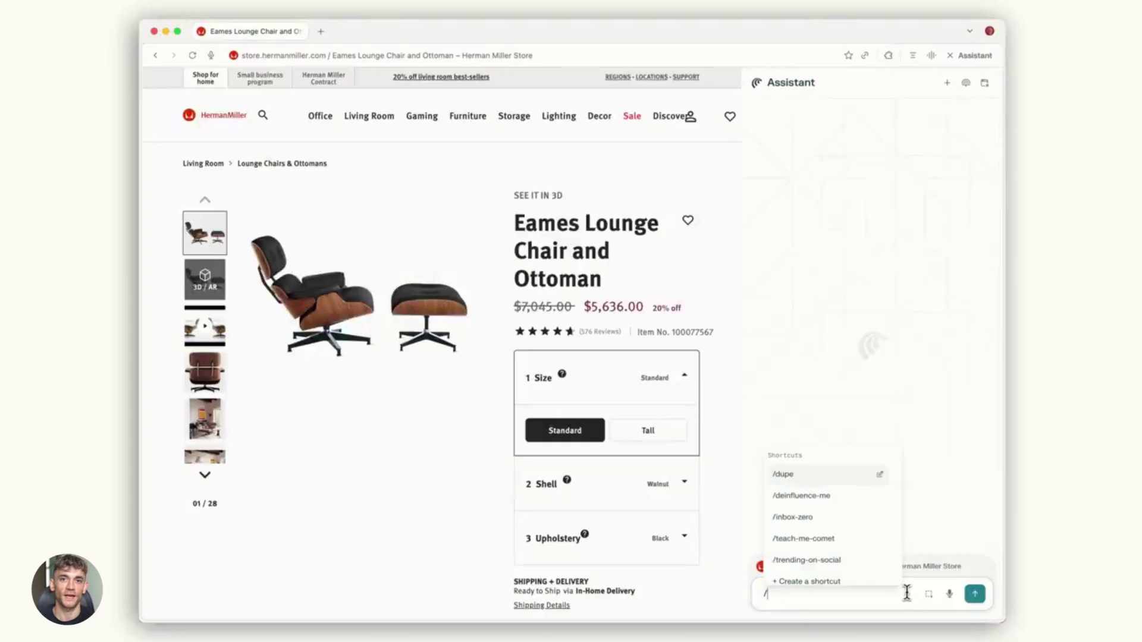
type("dup")
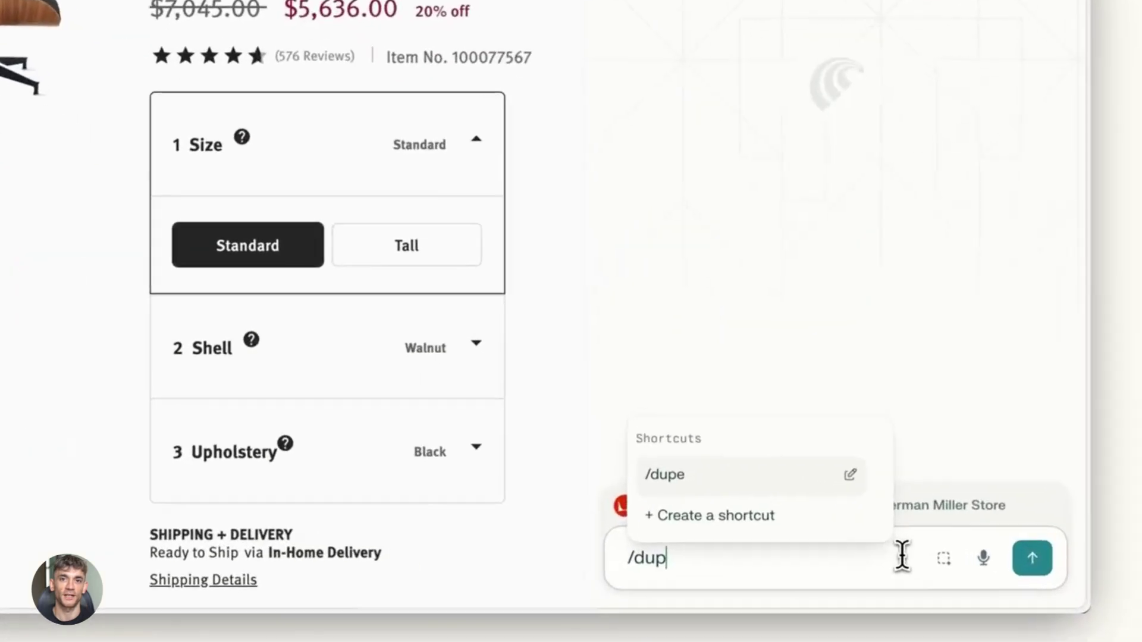
type("e")
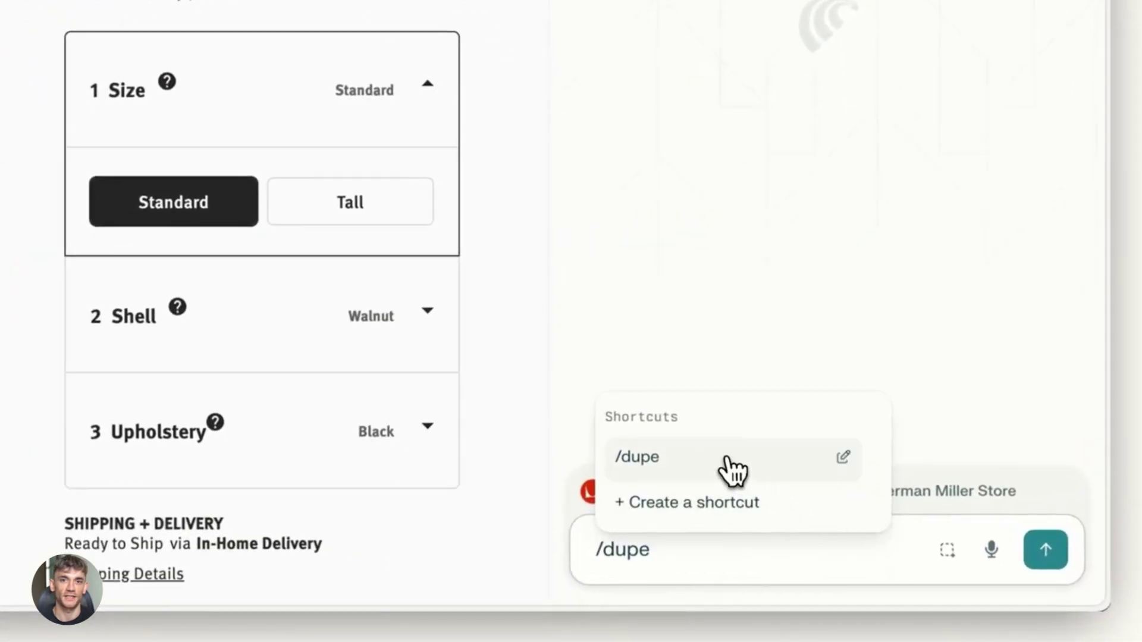
left_click(731, 460)
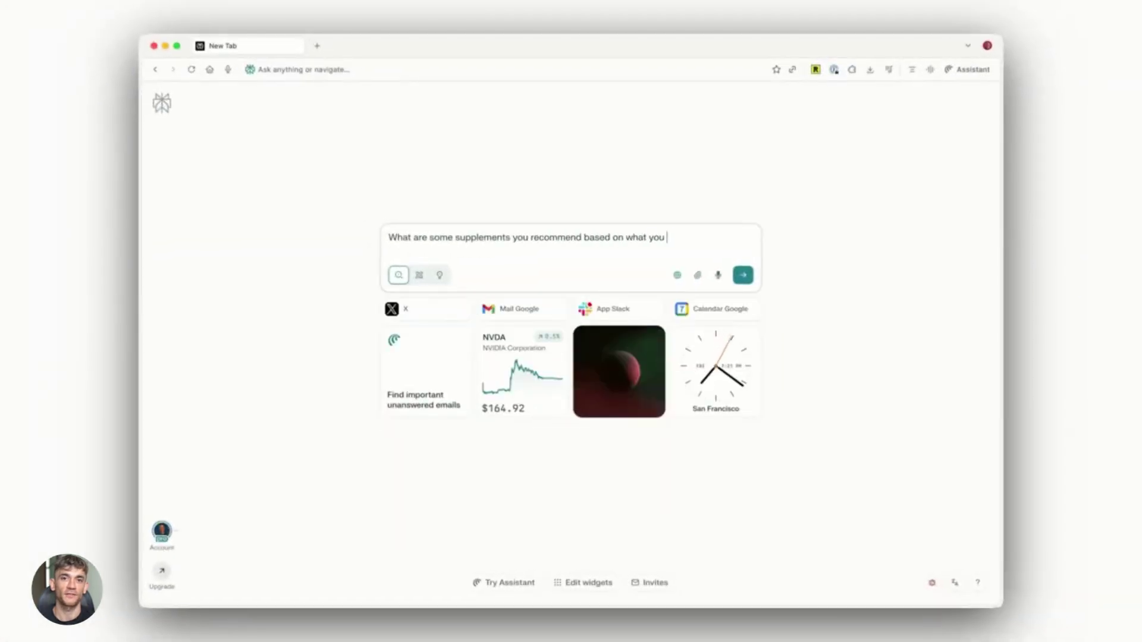
type("?")
Step: Ask for personalised supplements, then ask which ones people you follow recommend and which brands to take
key("Return")
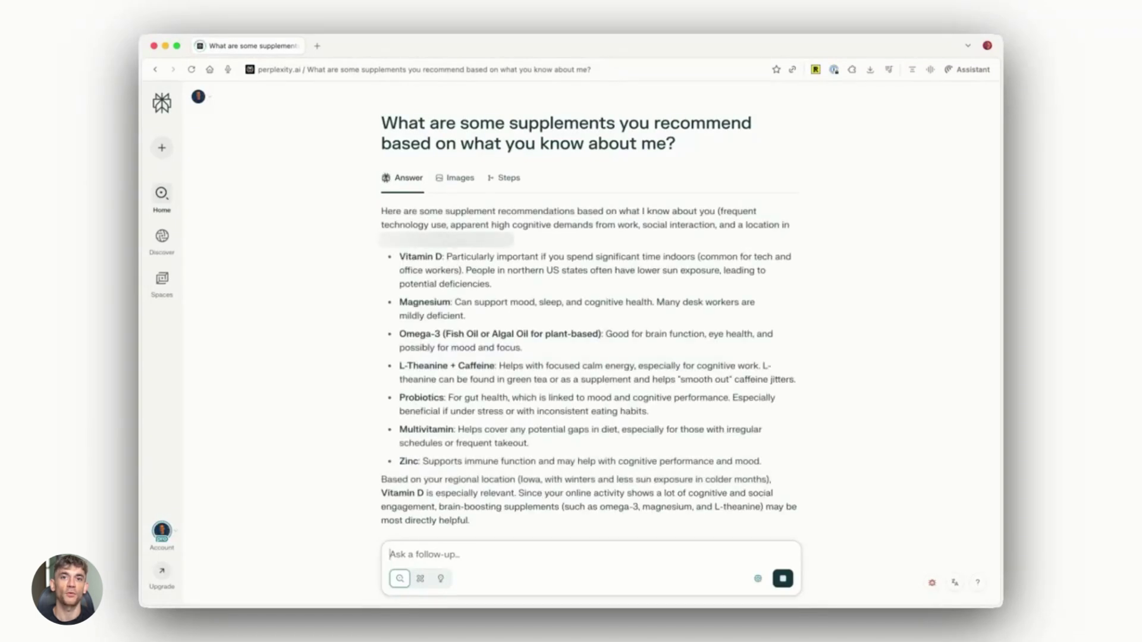
scroll(589, 339, "down", 5)
type("okay, does anyone I follow reco")
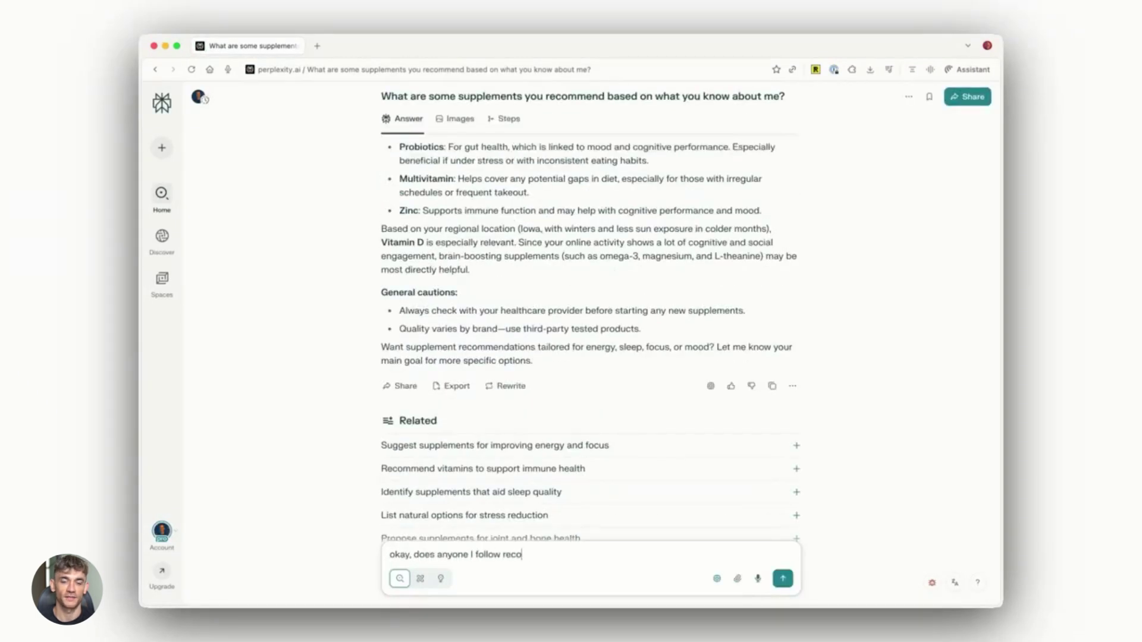
type("f these?")
key("Return")
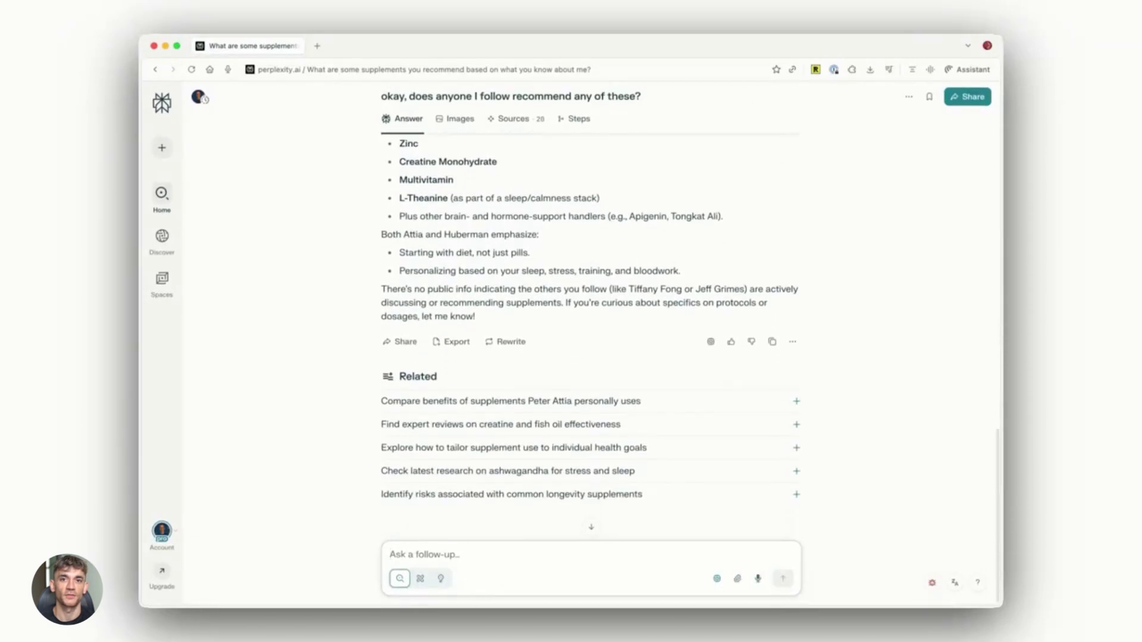
type("Great. Any sepcific brands I should take")
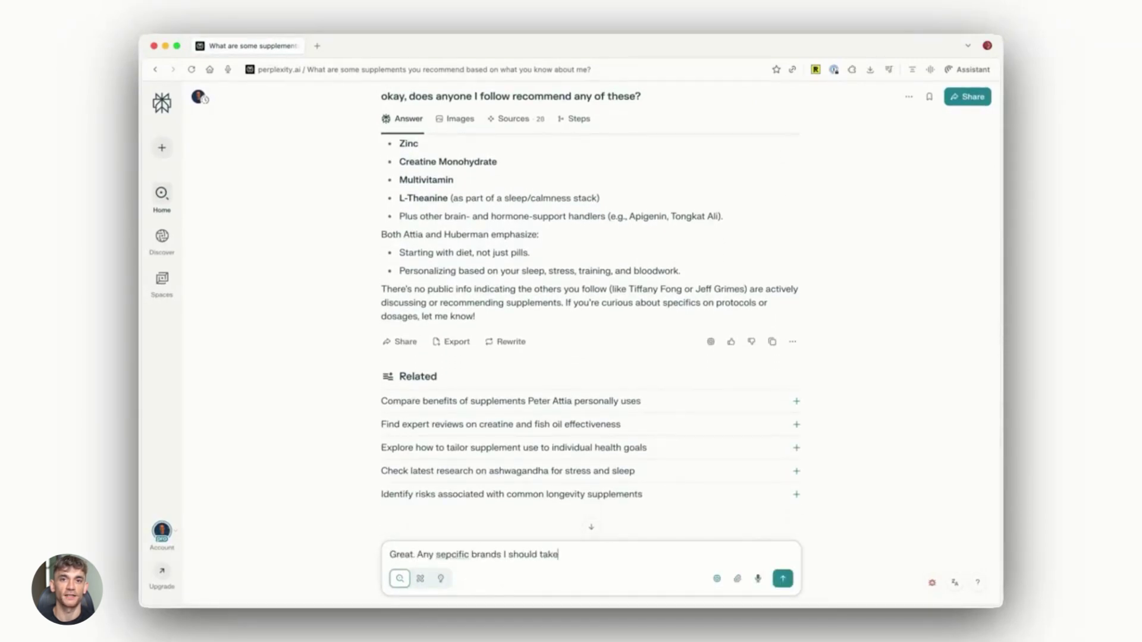
type("?")
key("Return")
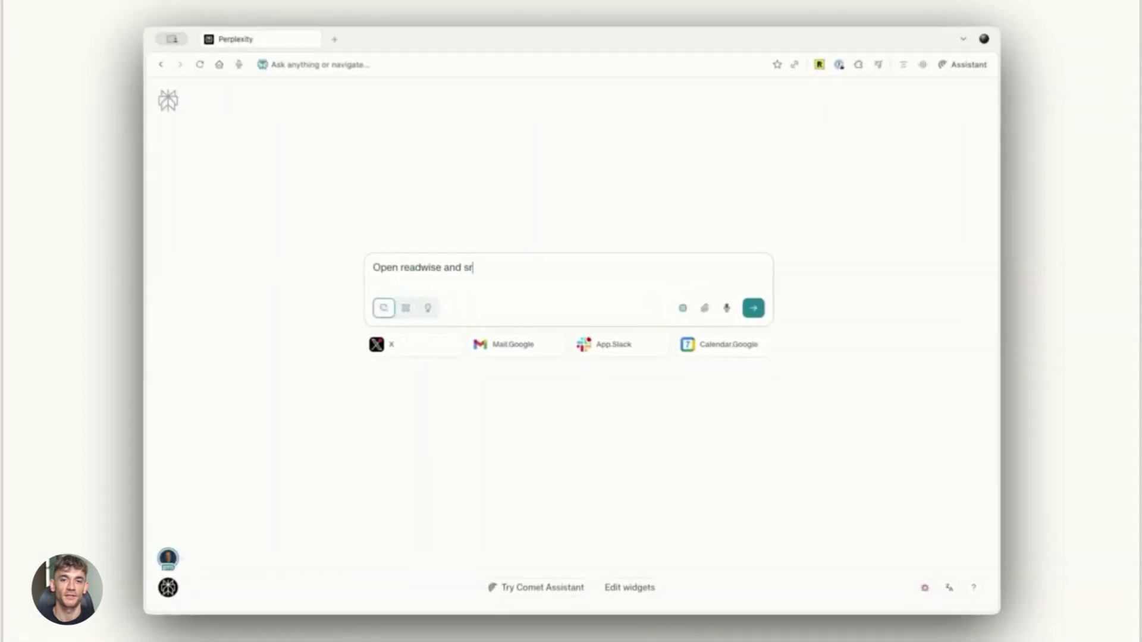
type("earch for any saved highlights from Steve Jobs on prod")
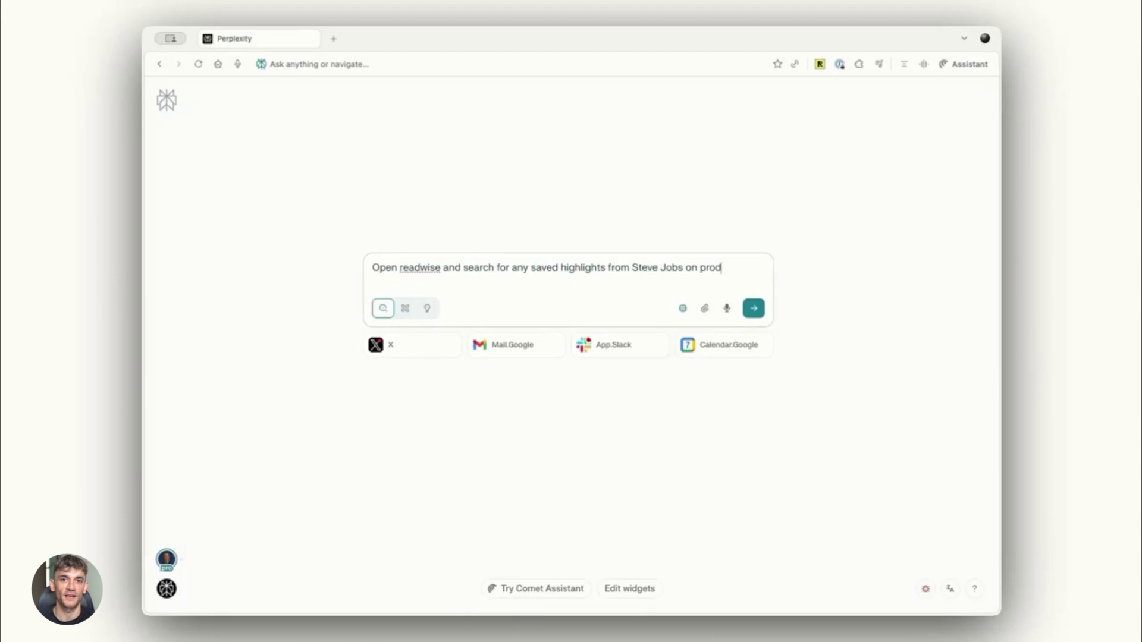
Step: Submit the Comet request to search Readwise for saved Steve Jobs highlights
key("Return")
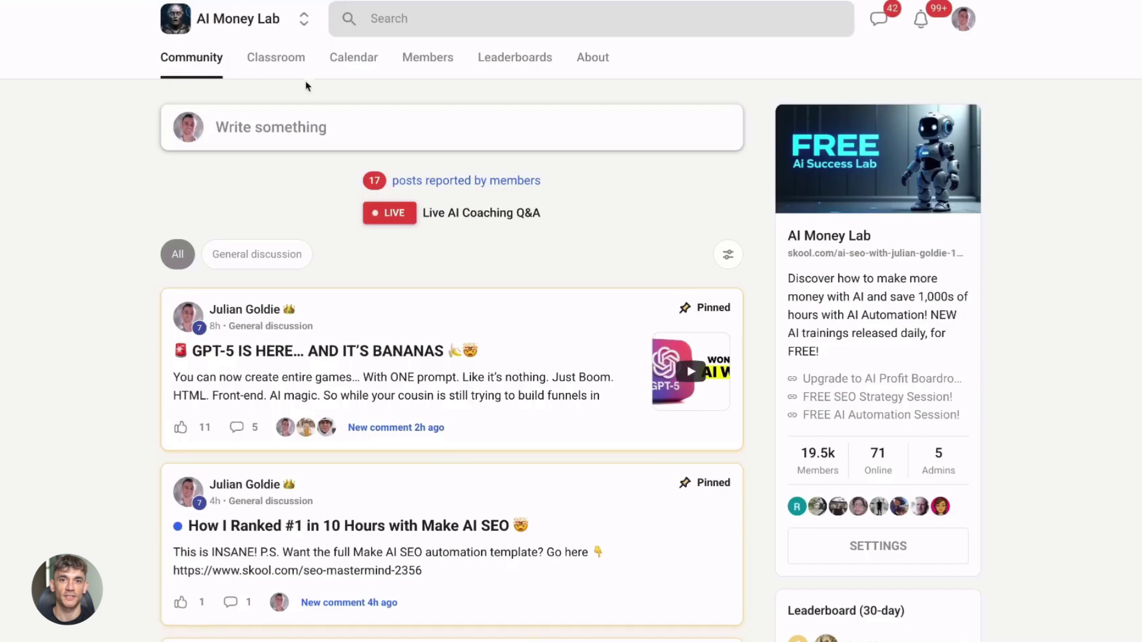
Step: Open AI Money Lab's Classroom tab to list its free courses
left_click(285, 70)
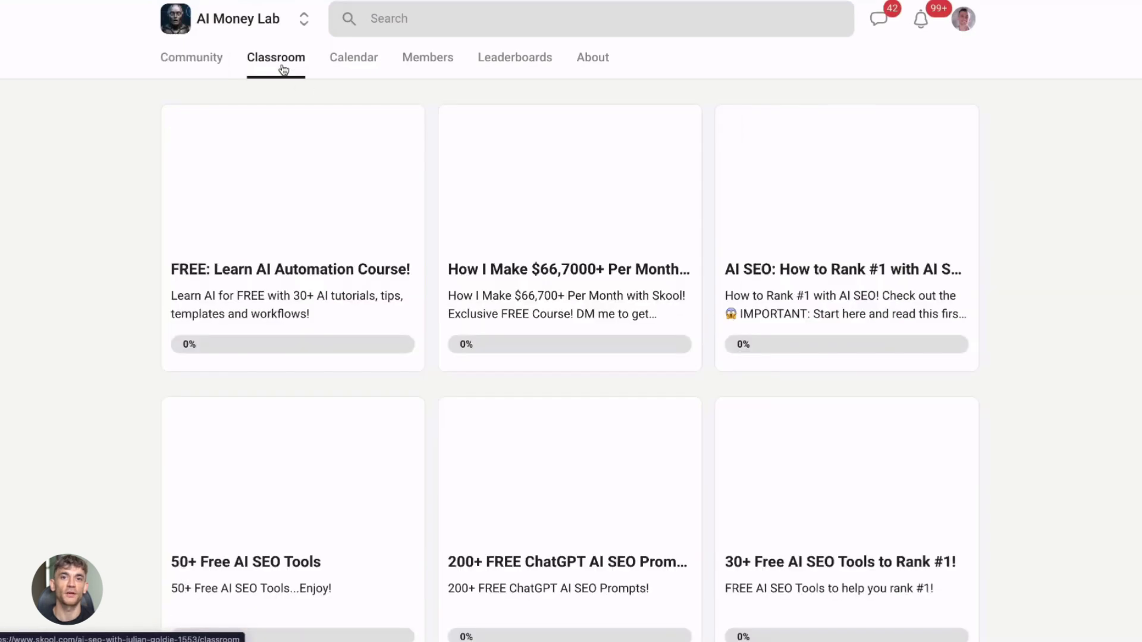